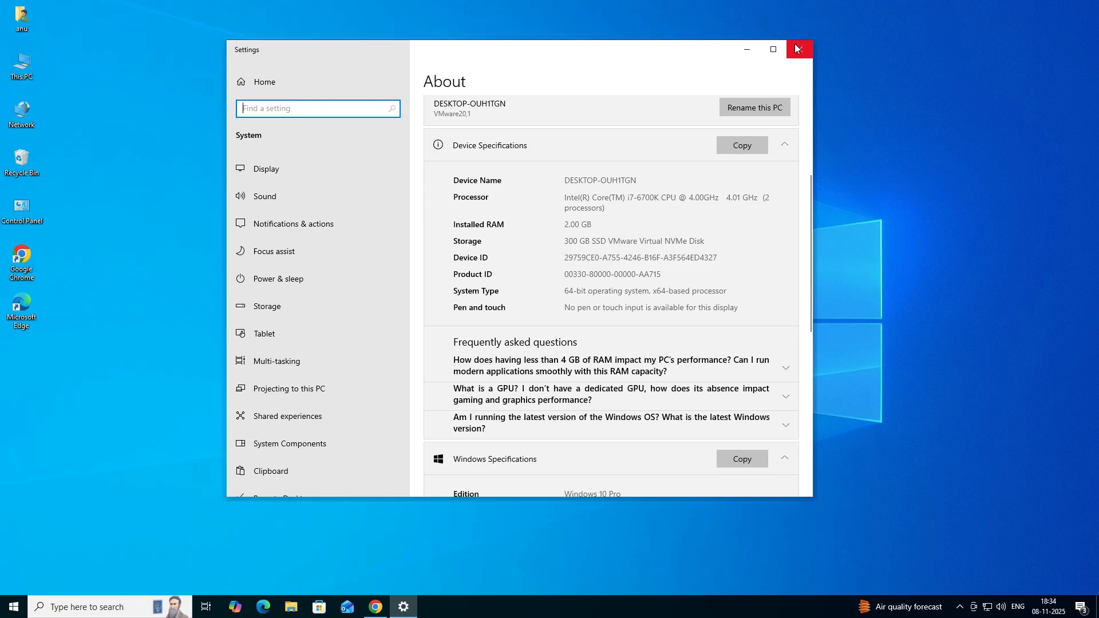
Close the system settings and search Google in Chrome for "epson l565 printer driver"
left_click(796, 44)
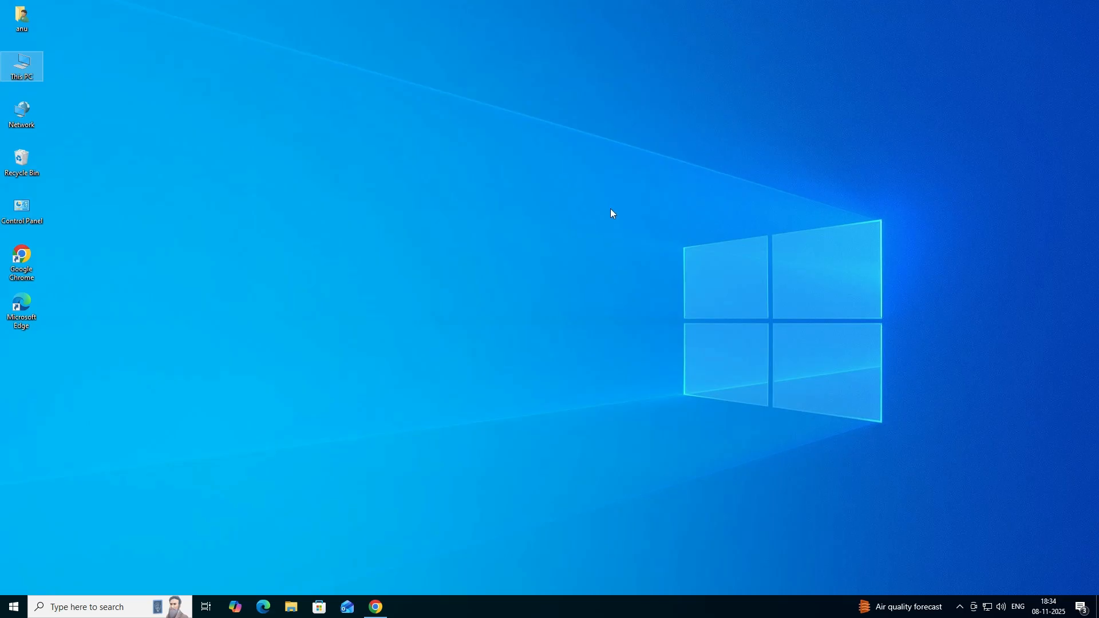
left_click(379, 611)
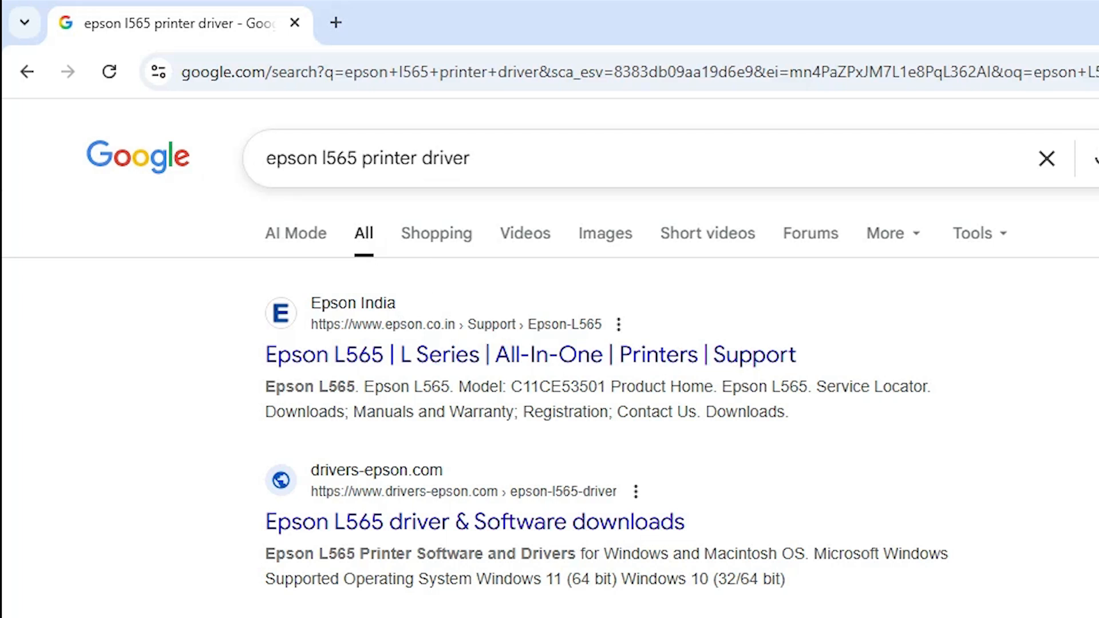
left_click(470, 158)
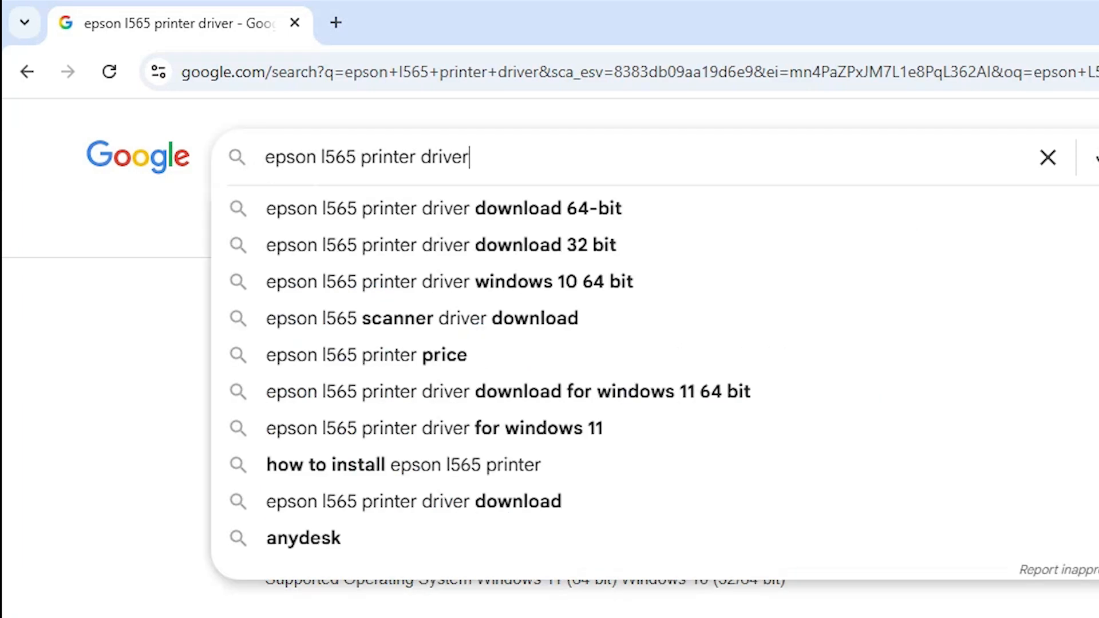
key("Return")
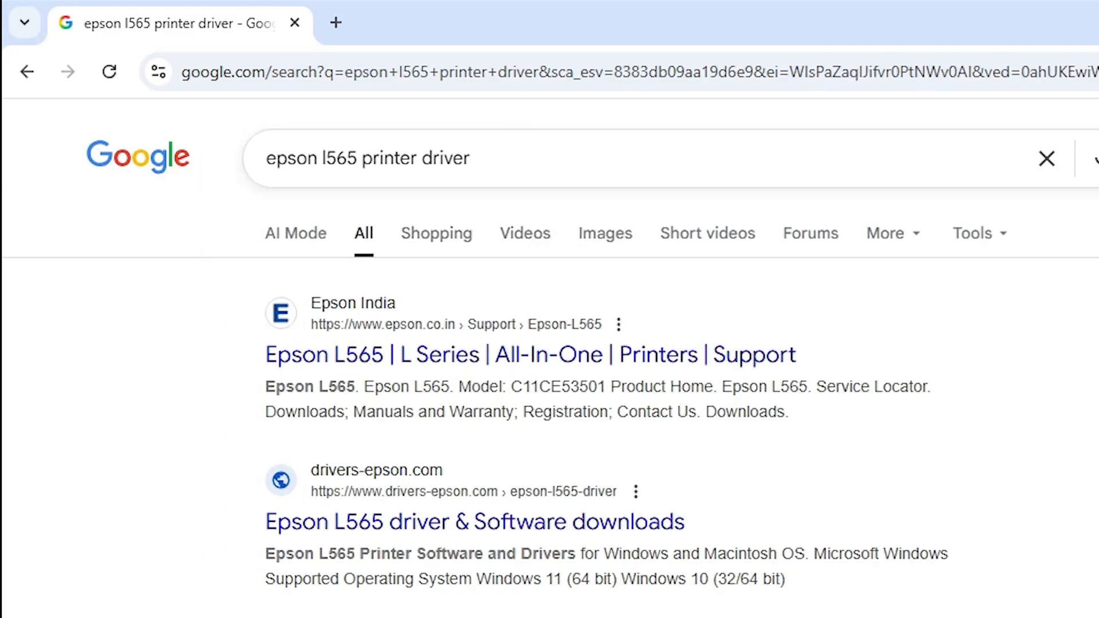
Open the Epson India support result for the Epson L565 in a new tab and switch to it
right_click(527, 369)
left_click(627, 393)
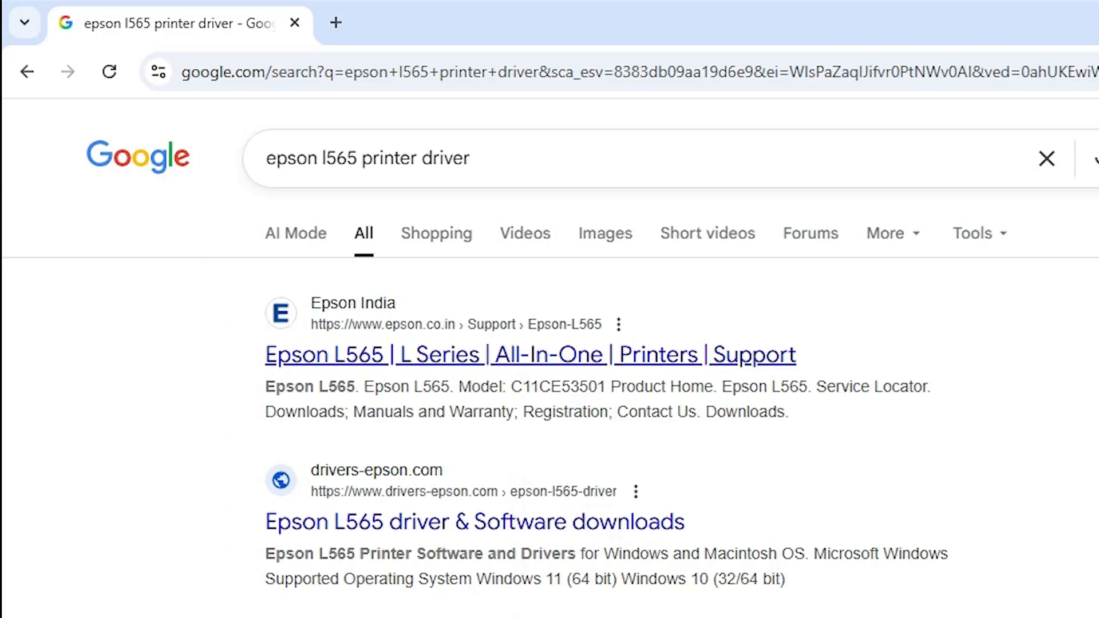
left_click(409, 9)
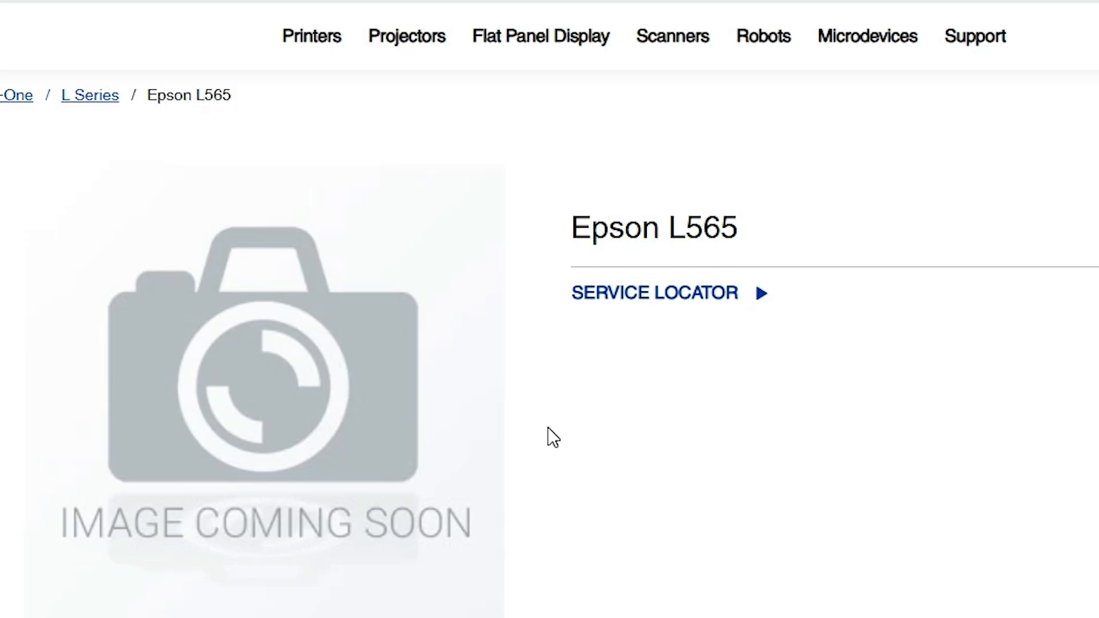
Choose Windows 10 64-bit as the operating system for the Epson L565 downloads
scroll(548, 428, "down", 6)
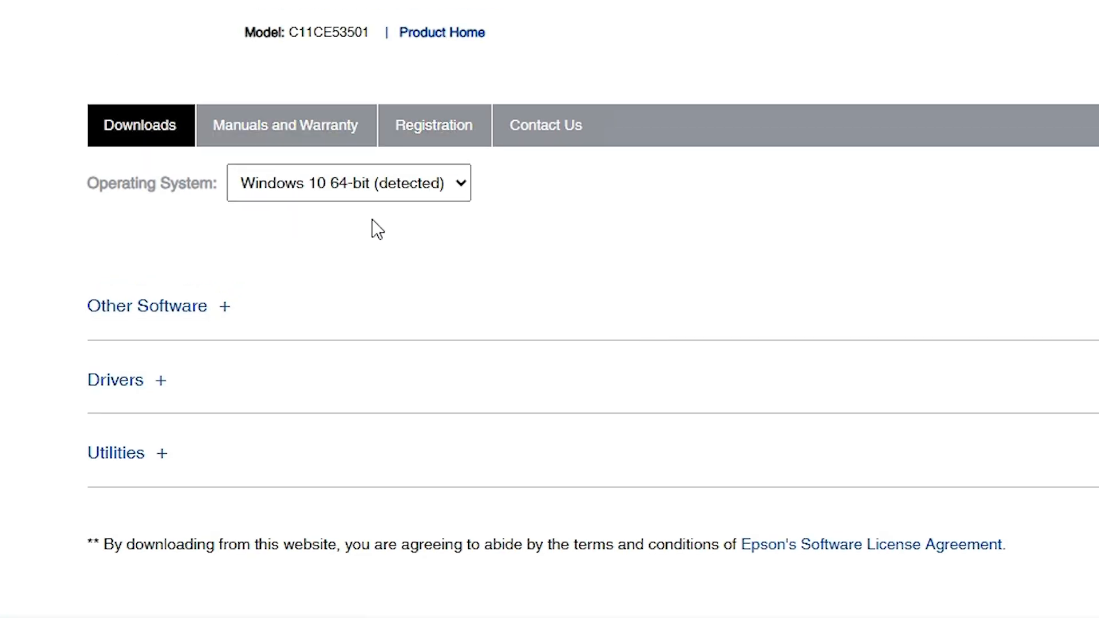
left_click(329, 198)
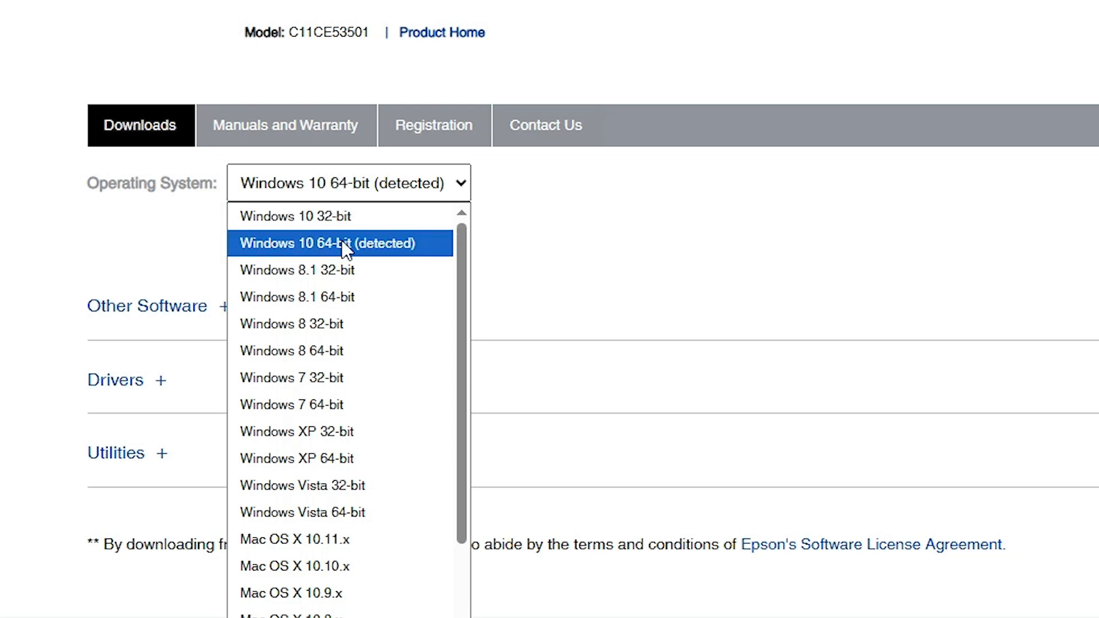
left_click(371, 247)
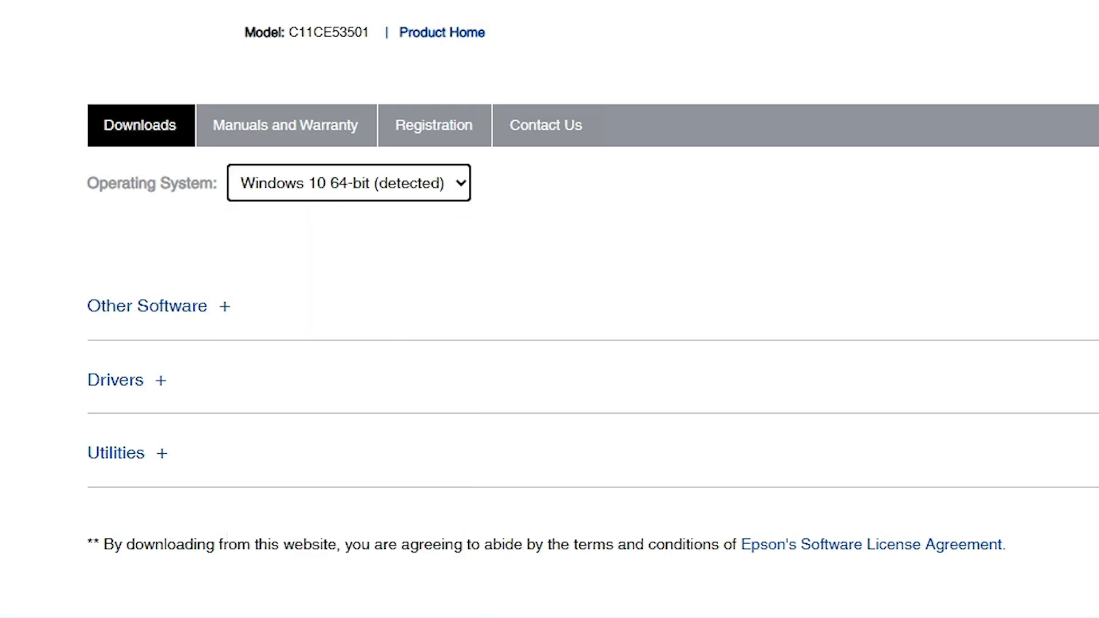
Download the scanner driver for Windows from the Drivers section, accepting the software license agreement
scroll(201, 412, "down", 2)
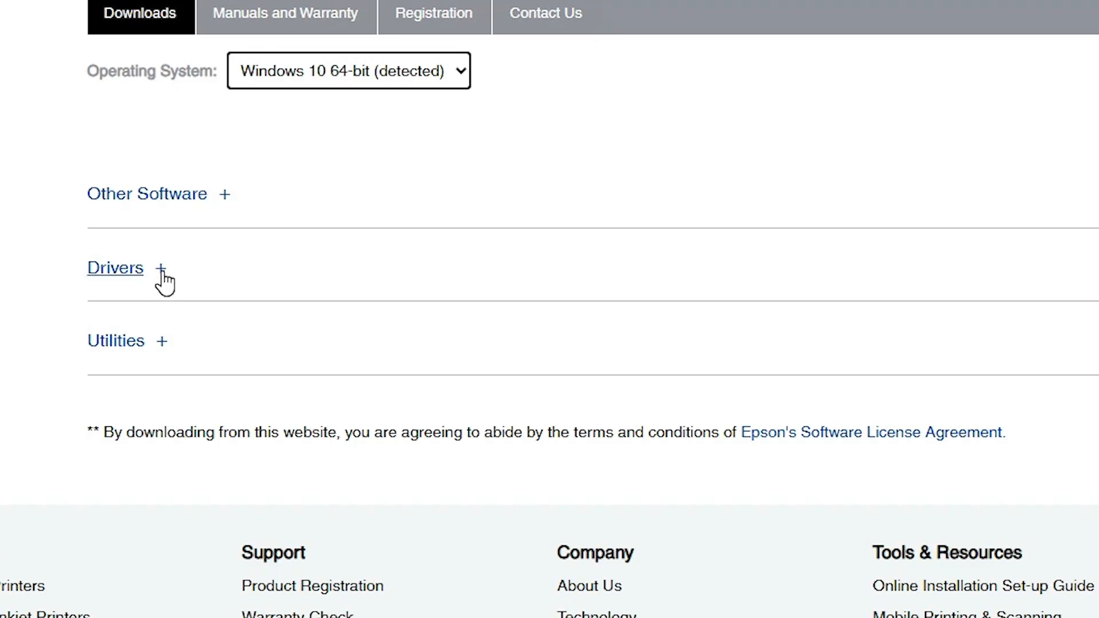
left_click(164, 280)
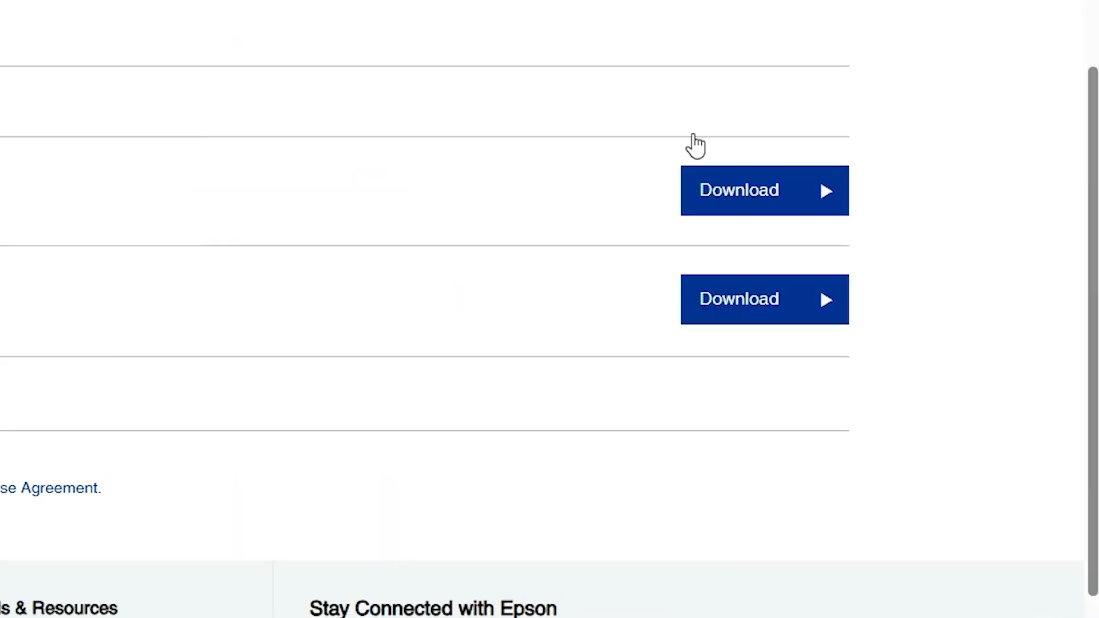
left_click(737, 189)
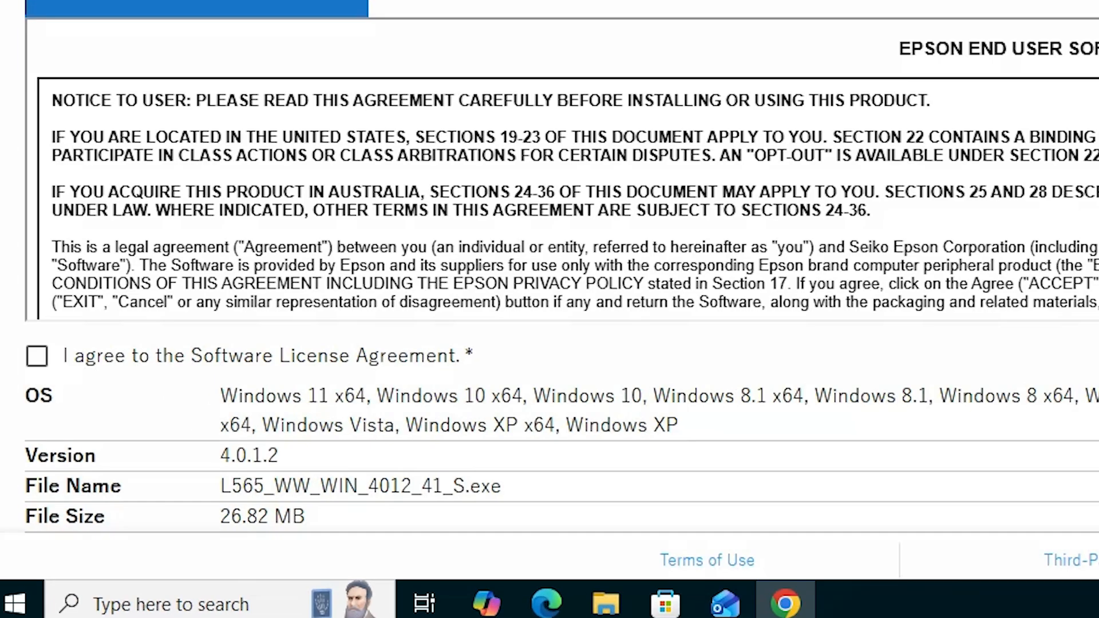
left_click(23, 491)
left_click(477, 478)
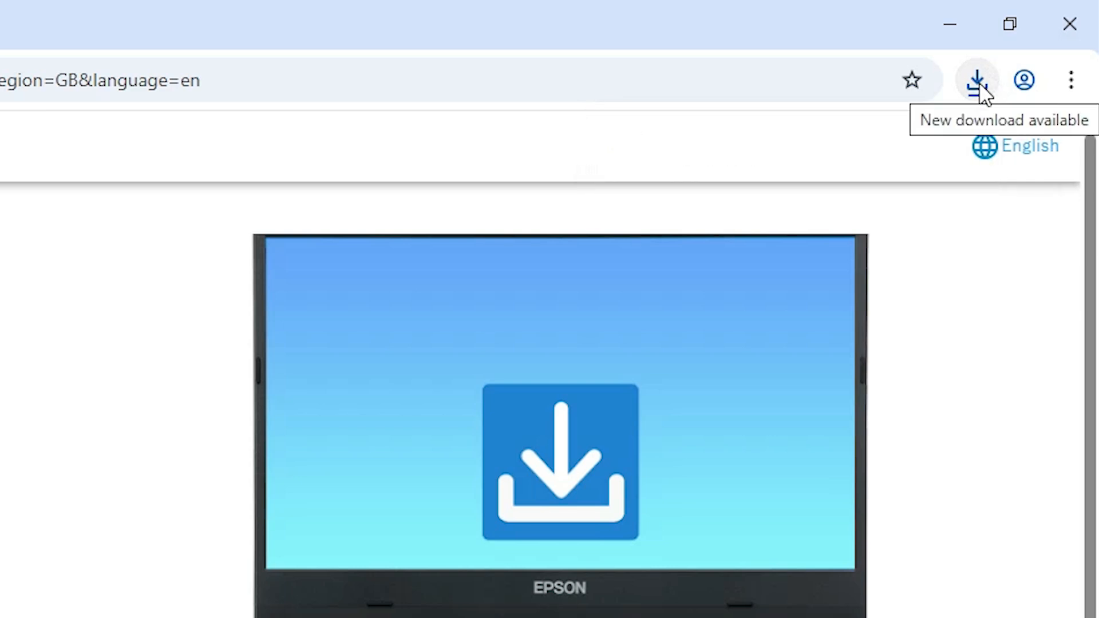
Show the downloaded L565_WW_WIN_4012_41_S.exe in its folder and move it to the desktop, then close the folder
left_click(978, 83)
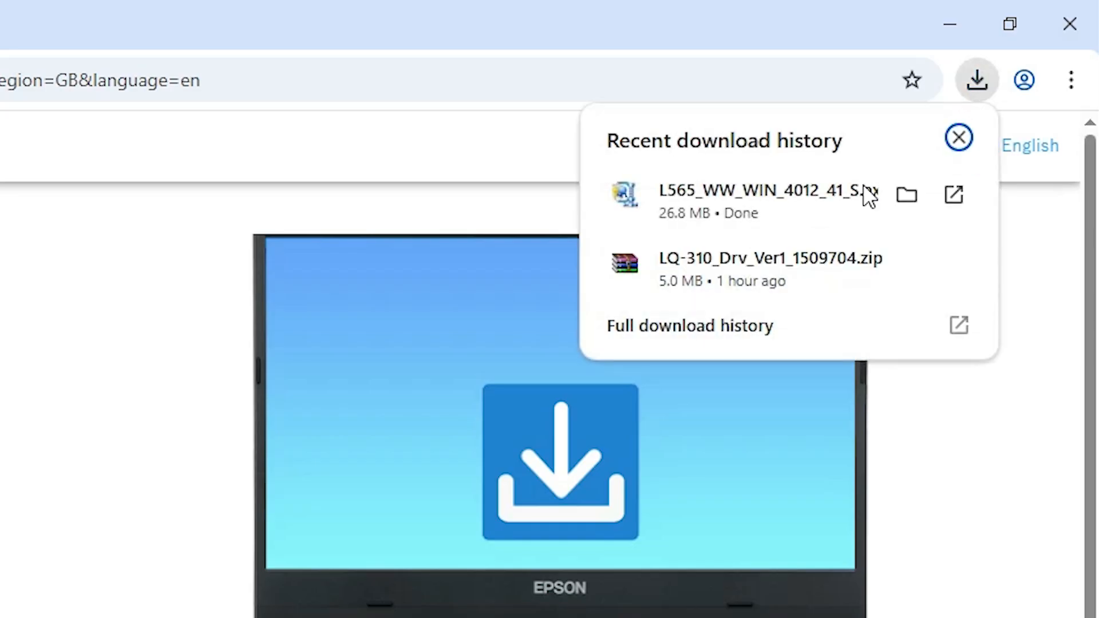
left_click(905, 195)
left_click(950, 24)
left_click_drag(641, 174, 264, 286)
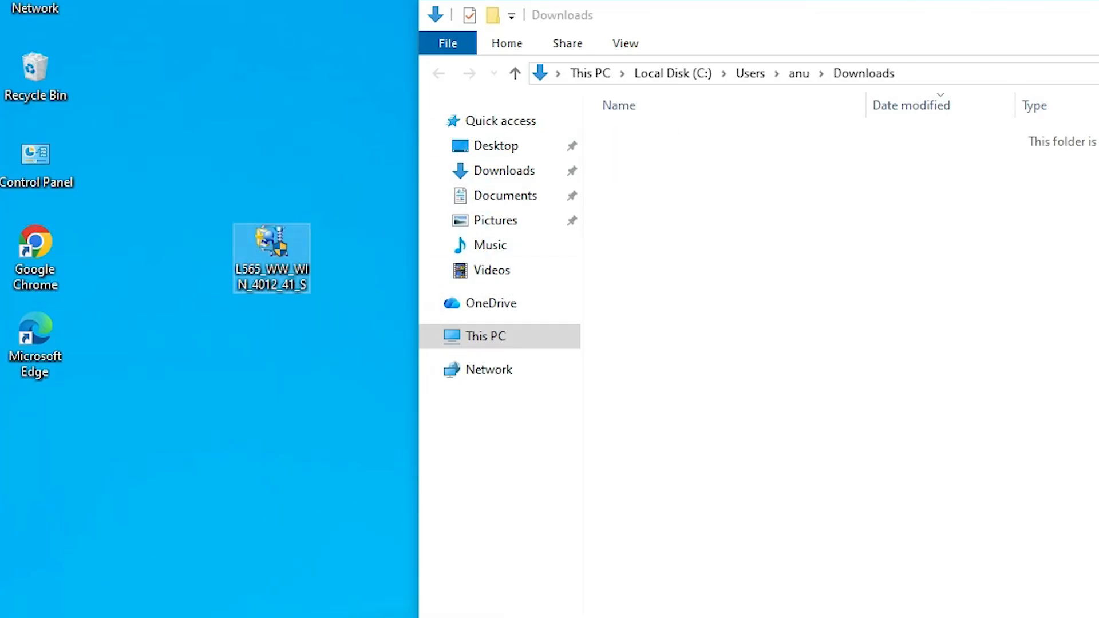
left_click(863, 125)
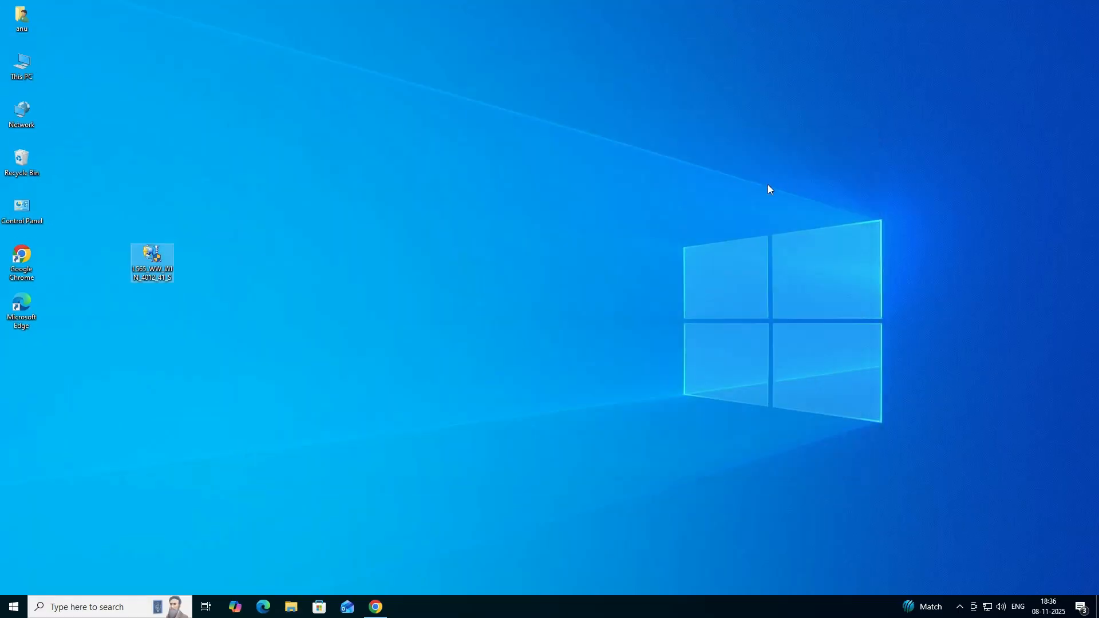
Return to the Epson L565 support page in Chrome and download the Printer Driver for Win 64-bit, accepting the license agreement
left_click(384, 610)
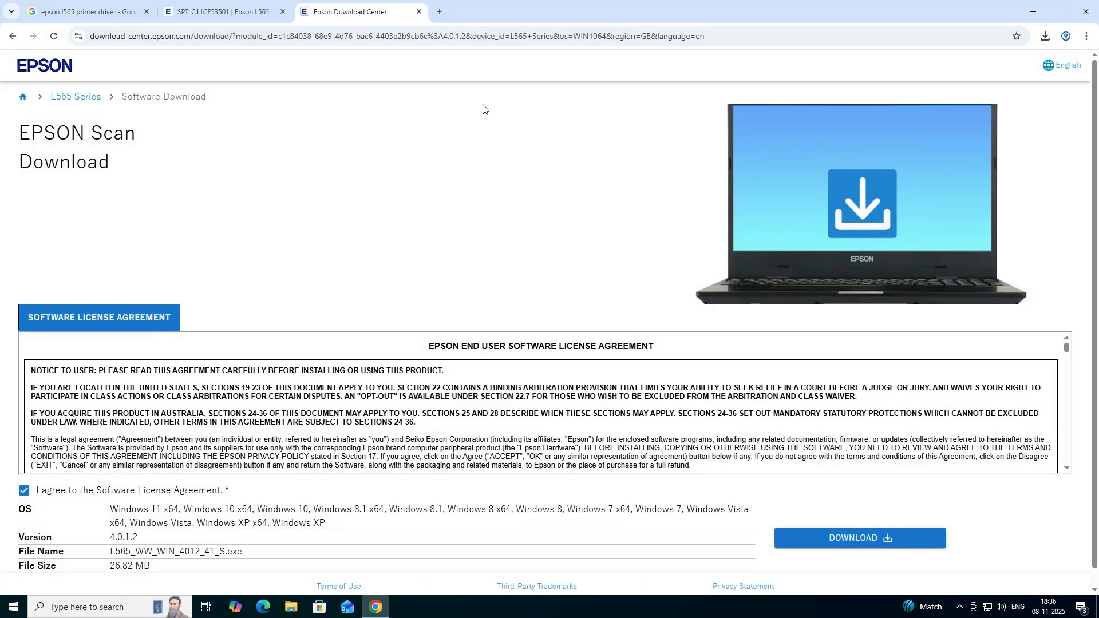
left_click(419, 11)
left_click_drag(160, 289, 170, 345)
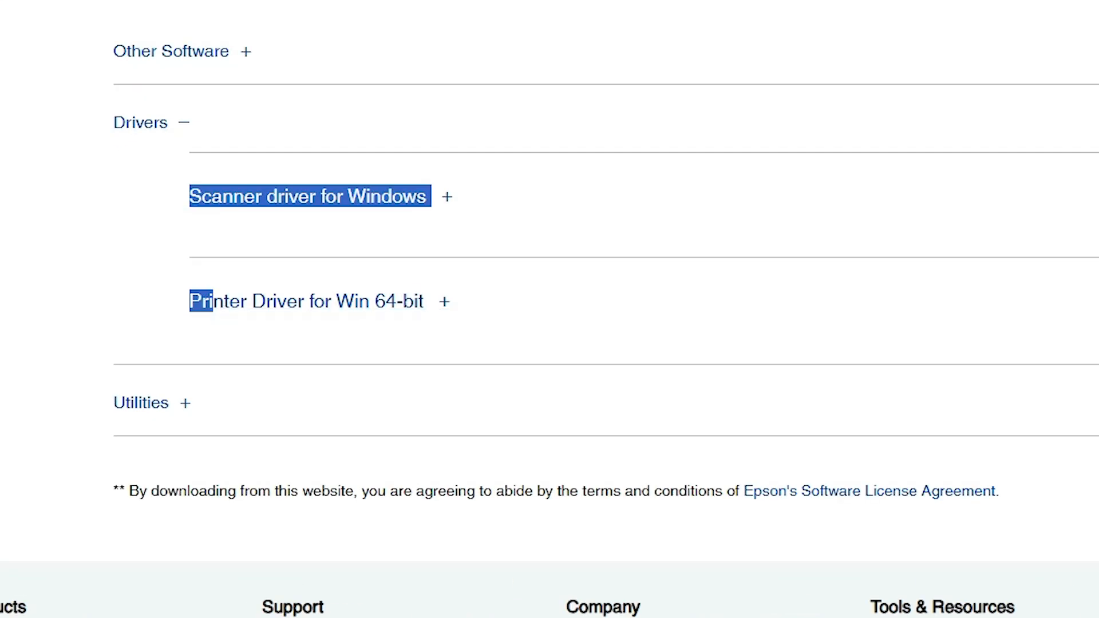
left_click(154, 284)
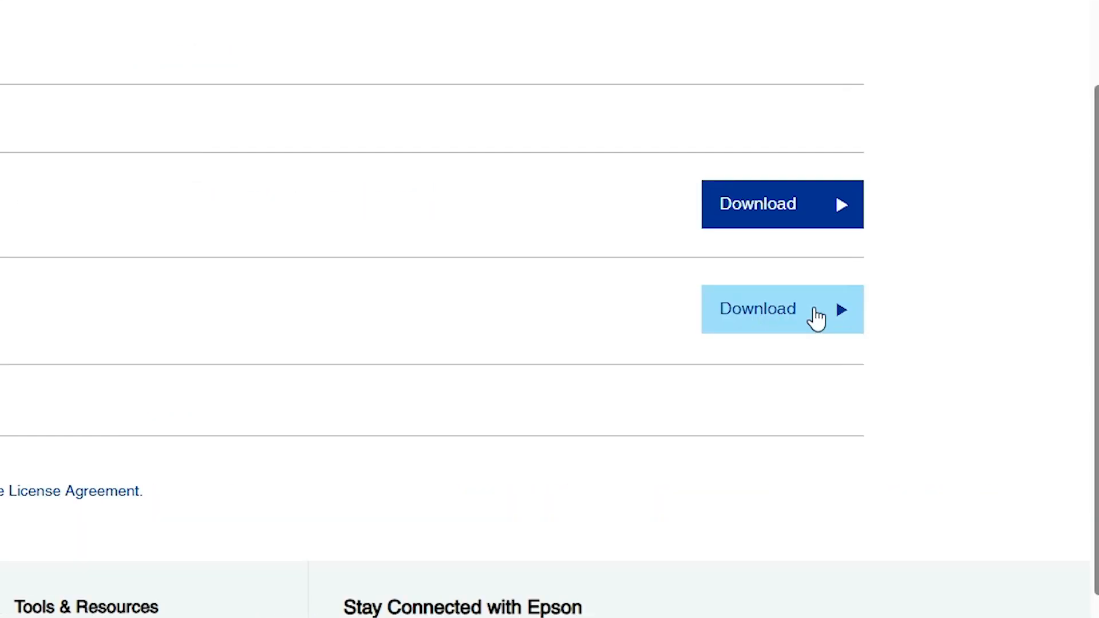
left_click(796, 313)
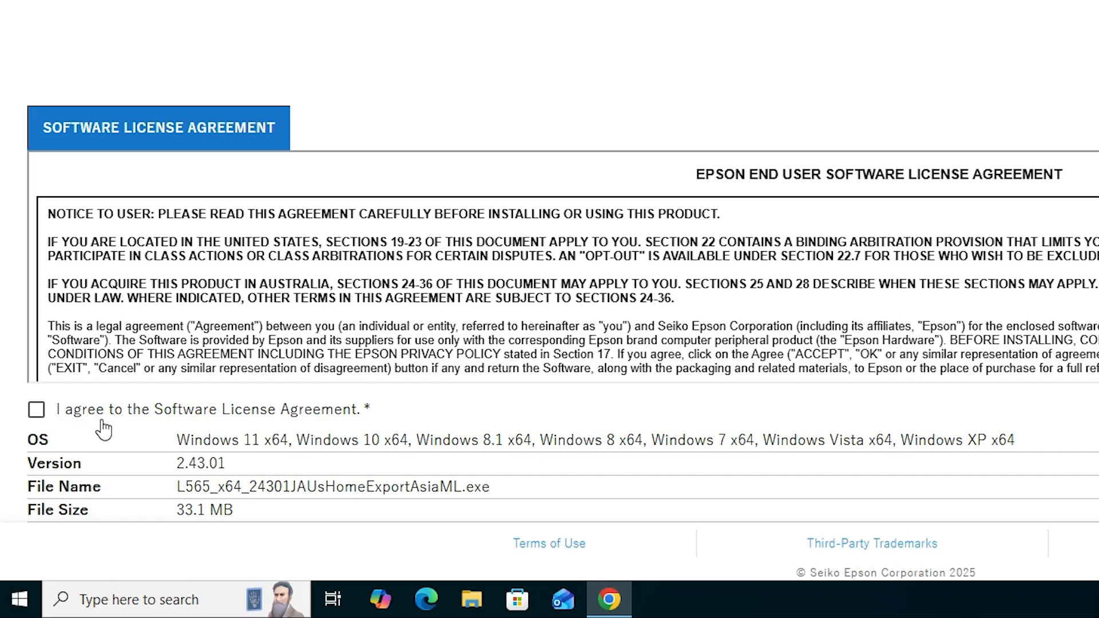
left_click(115, 417)
left_click(719, 475)
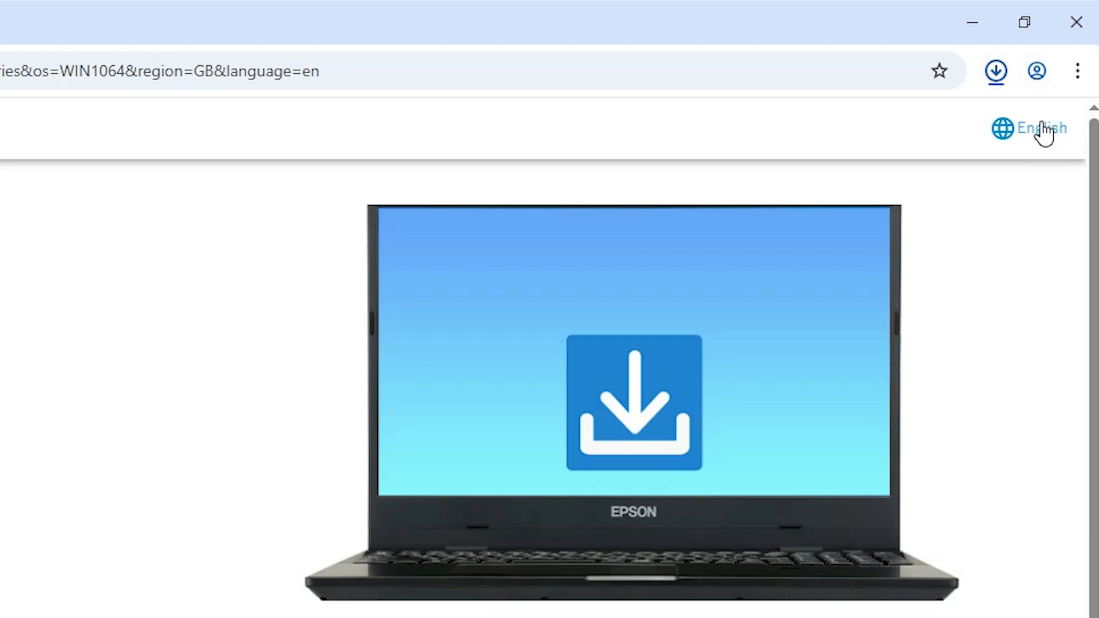
Move the downloaded L565_x64_24301JAUsHomeExportAsiaML.exe from its folder to the desktop and close the folder
left_click(1003, 77)
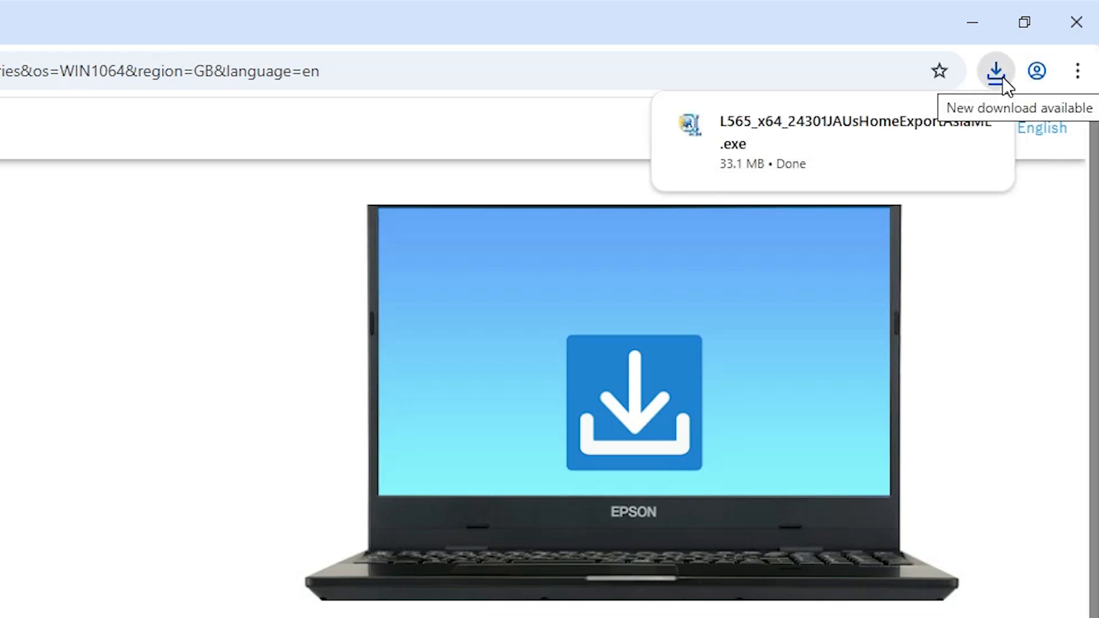
left_click(934, 125)
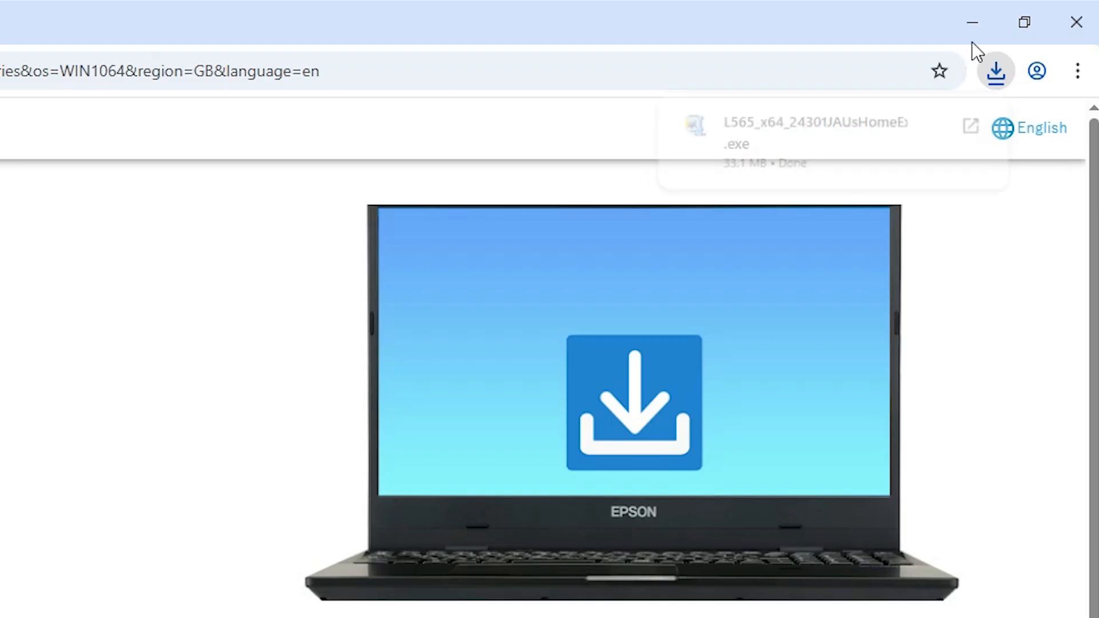
left_click(974, 25)
left_click_drag(693, 201, 247, 523)
left_click(1071, 105)
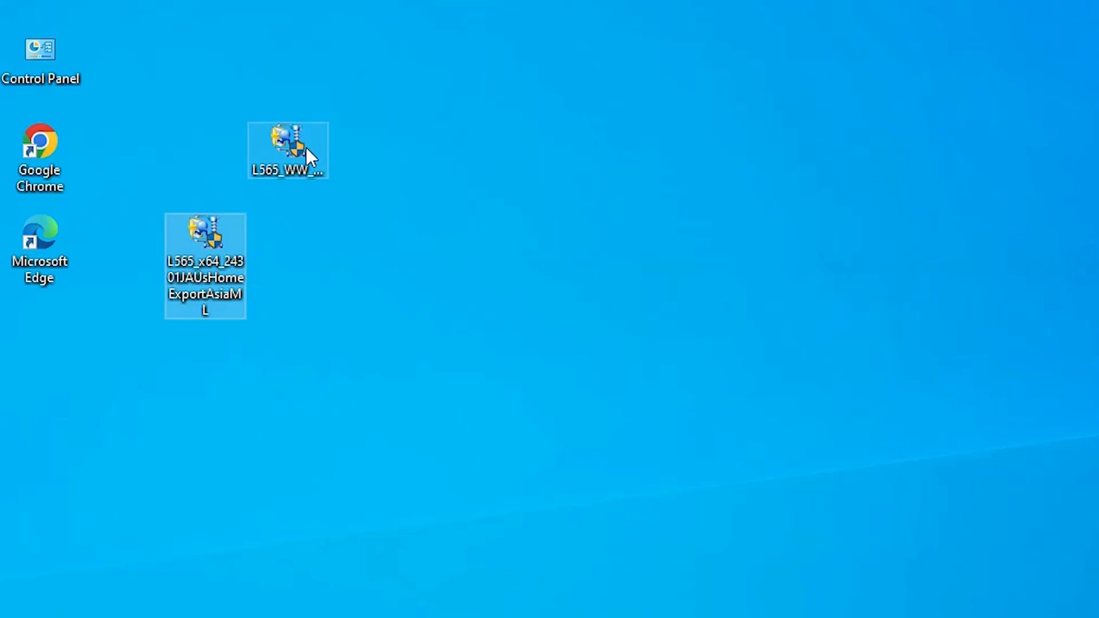
Line up the two installers on the desktop and extract L565_x64_24301JAUsHomeExportAsiaML into a desktop folder of the same name
left_click_drag(306, 147, 249, 115)
left_click(198, 259)
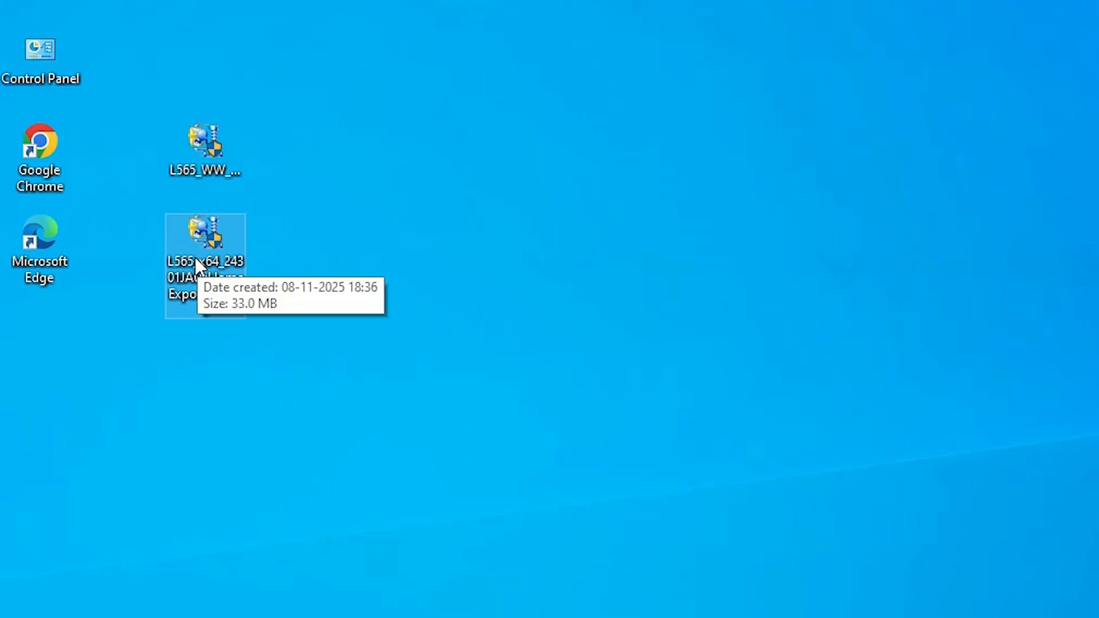
right_click(194, 255)
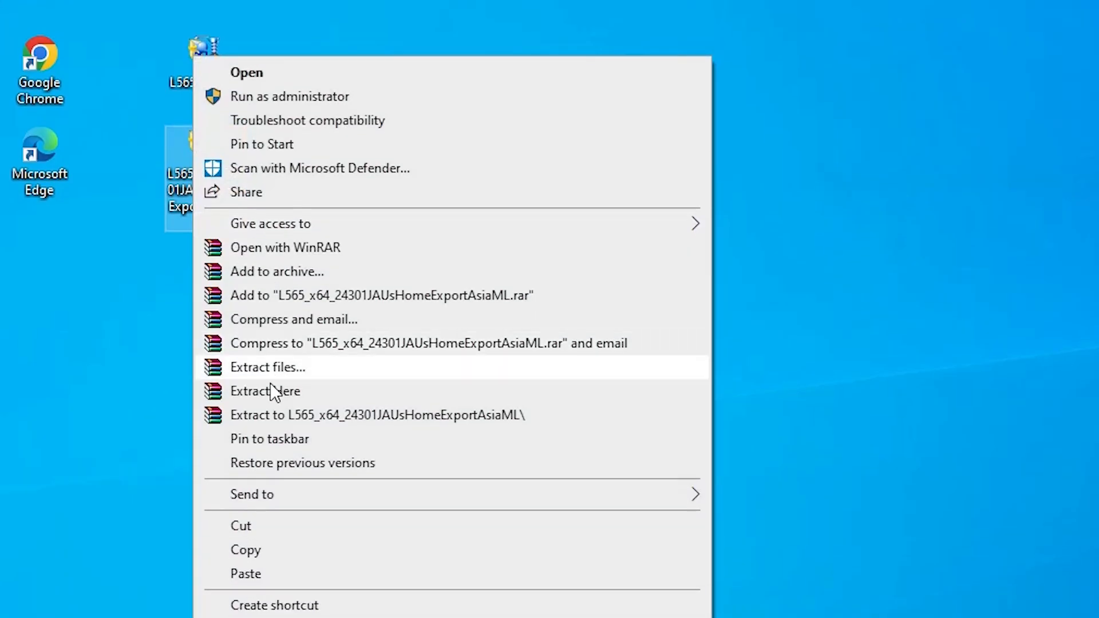
left_click(289, 377)
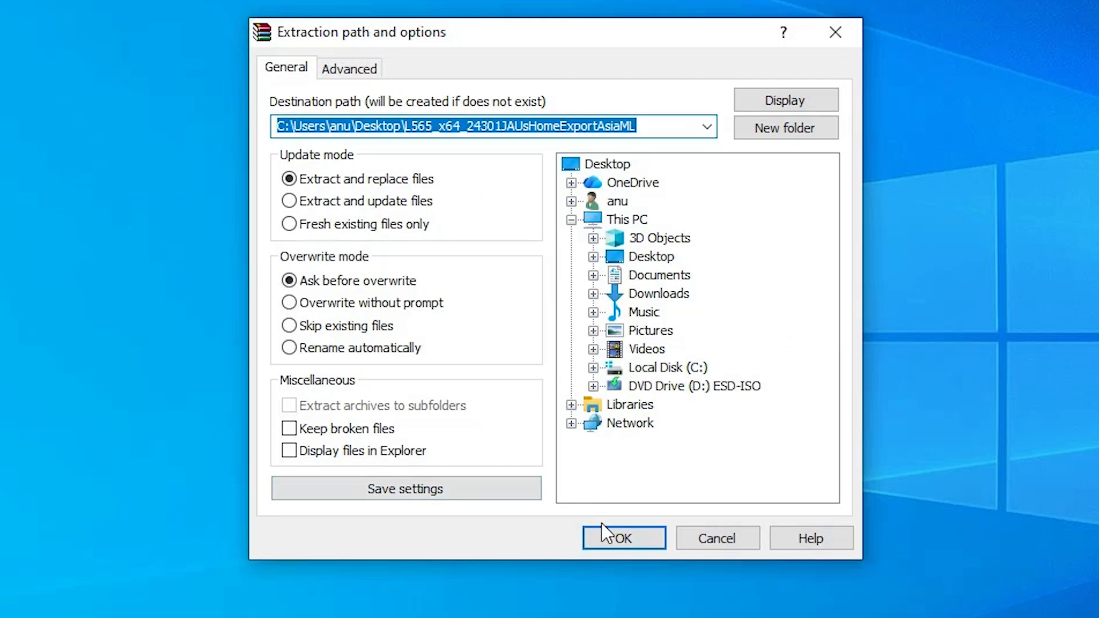
left_click(608, 531)
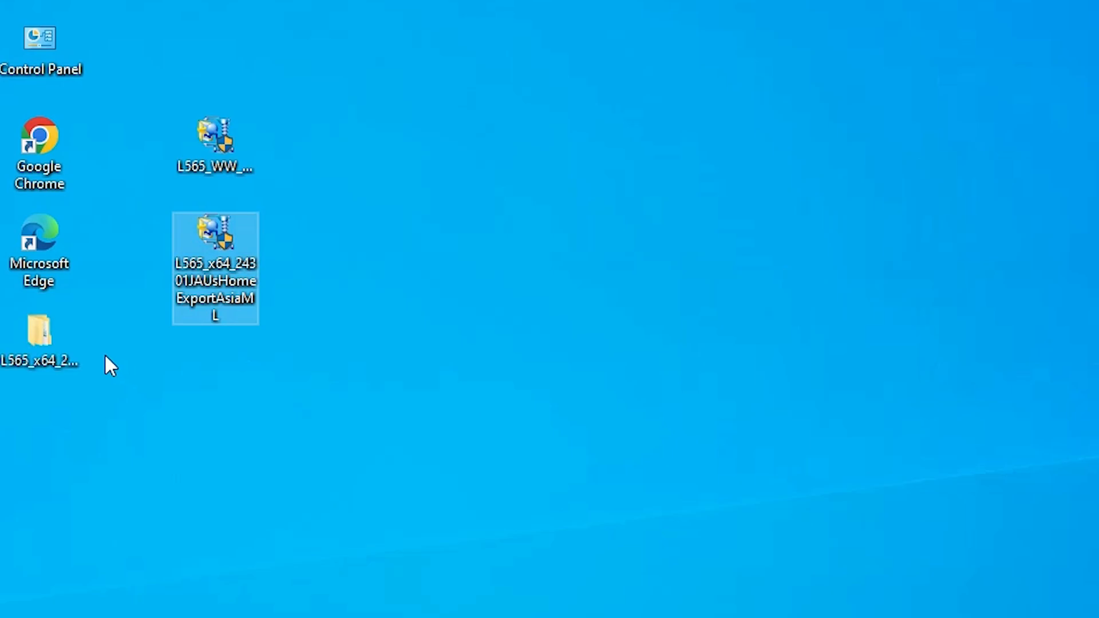
Place the extracted folder below the two installers and check the contents of its WINX64 subfolder
left_click(26, 334)
left_click_drag(24, 332, 253, 334)
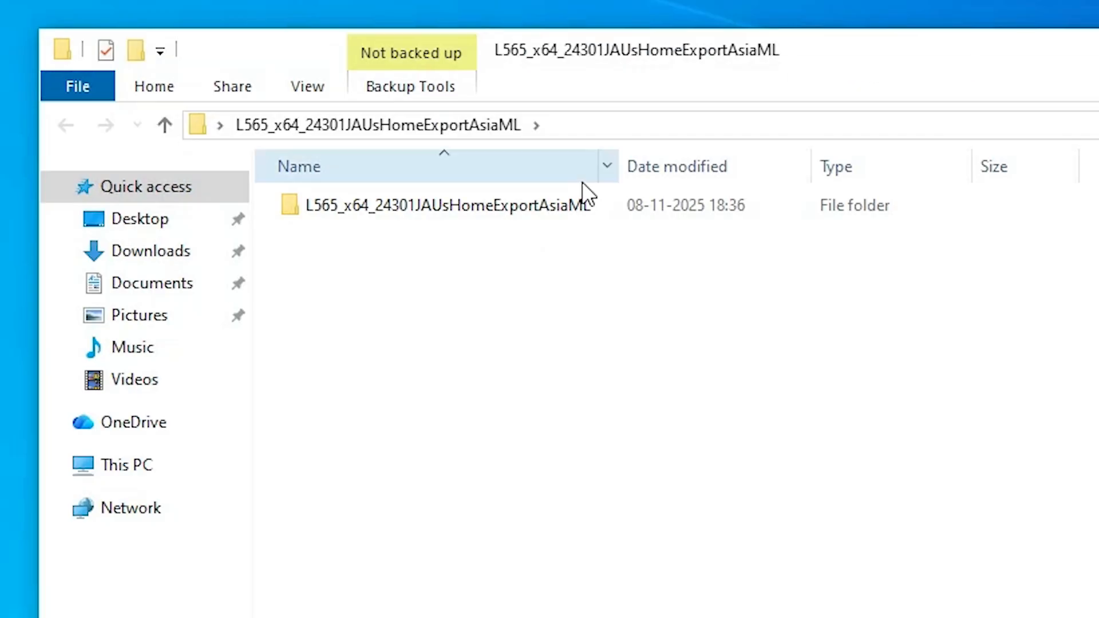
double_click(499, 202)
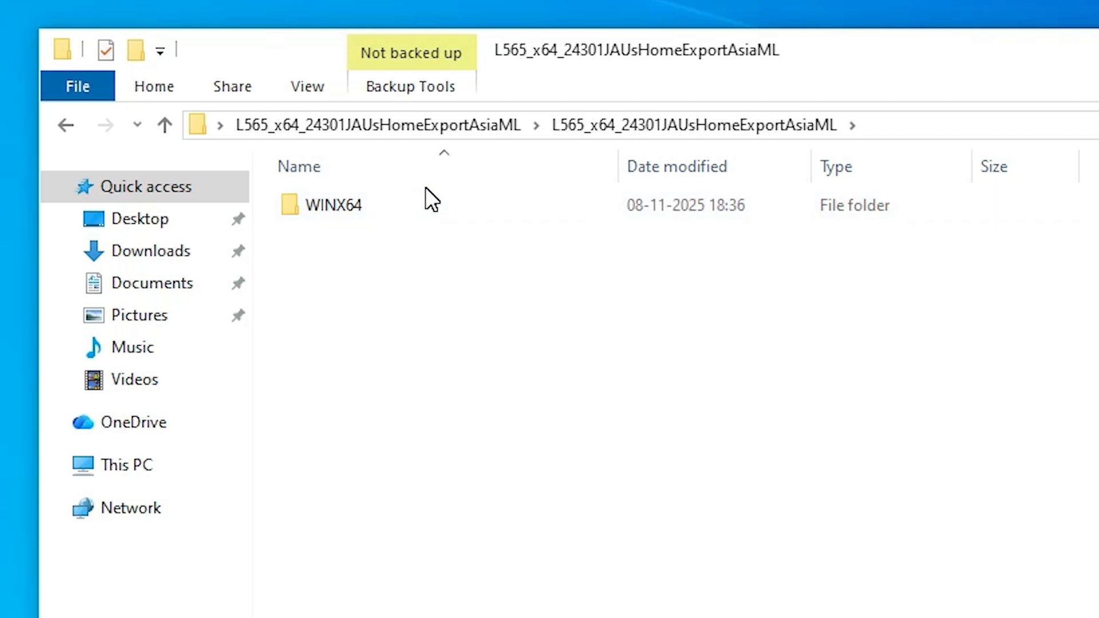
double_click(399, 207)
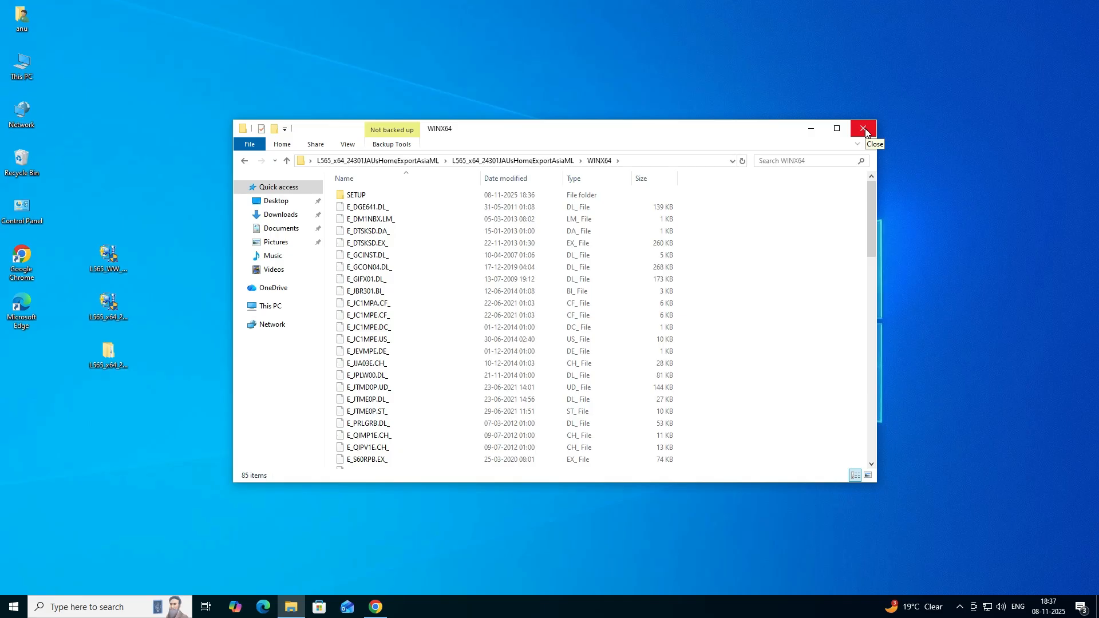
left_click(868, 129)
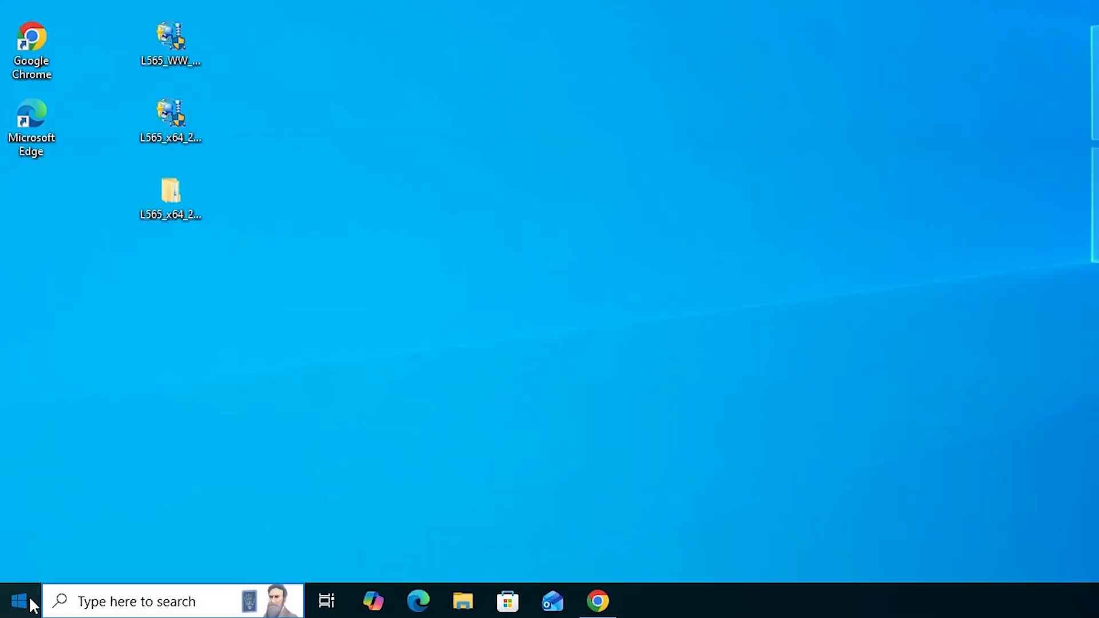
Open the Printers & scanners settings, start adding a printer that isn't listed, and close the Settings window behind the wizard
left_click(19, 609)
type("pr")
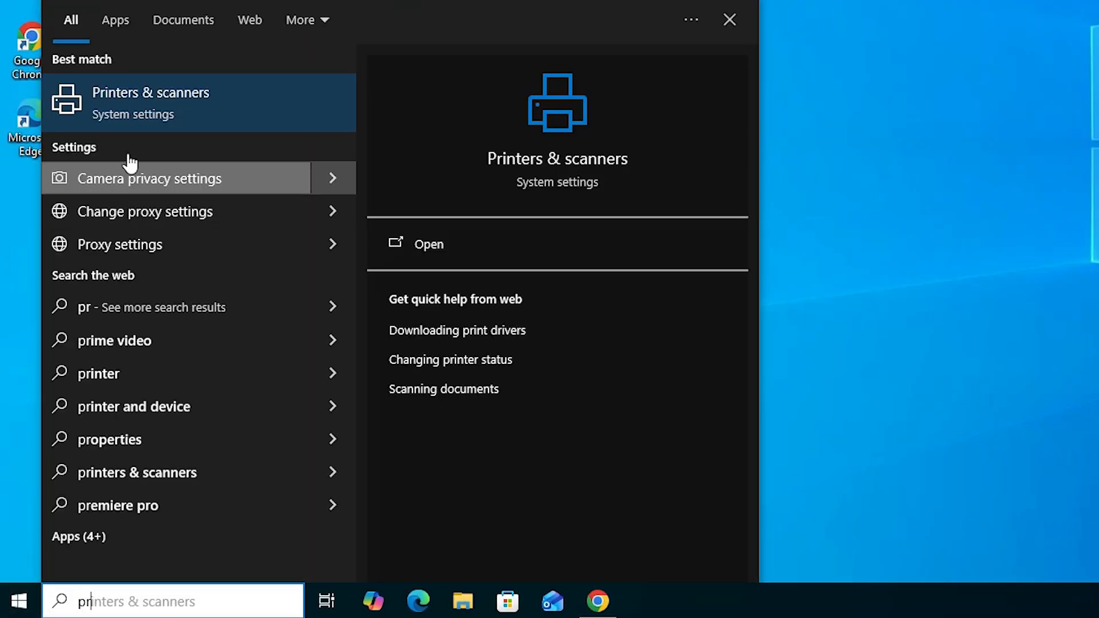
left_click(155, 116)
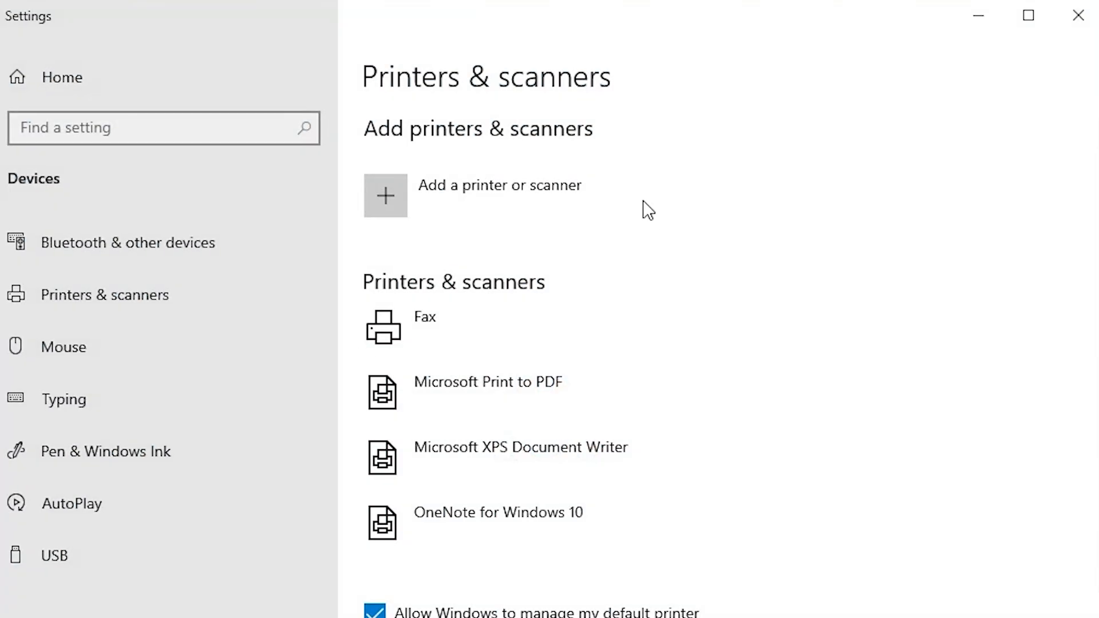
left_click(522, 203)
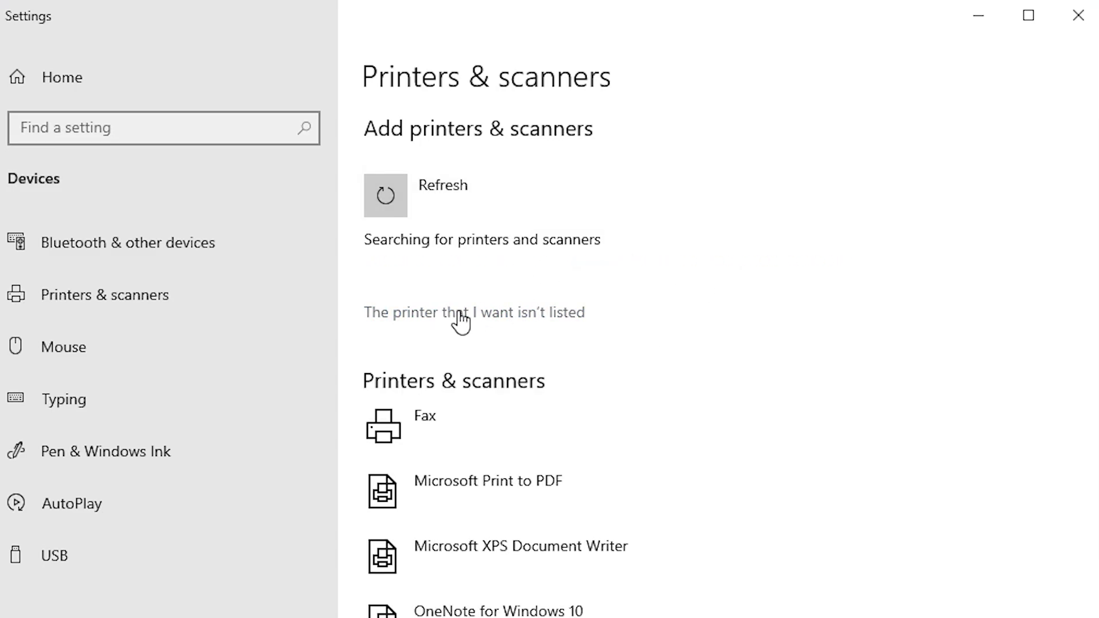
left_click(515, 313)
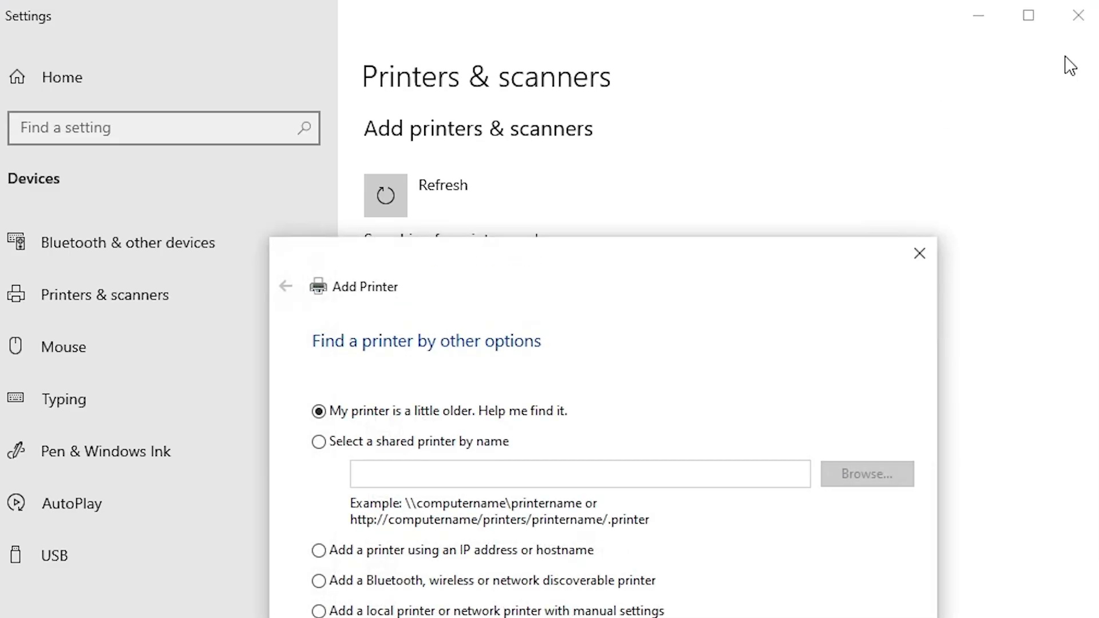
left_click(1078, 15)
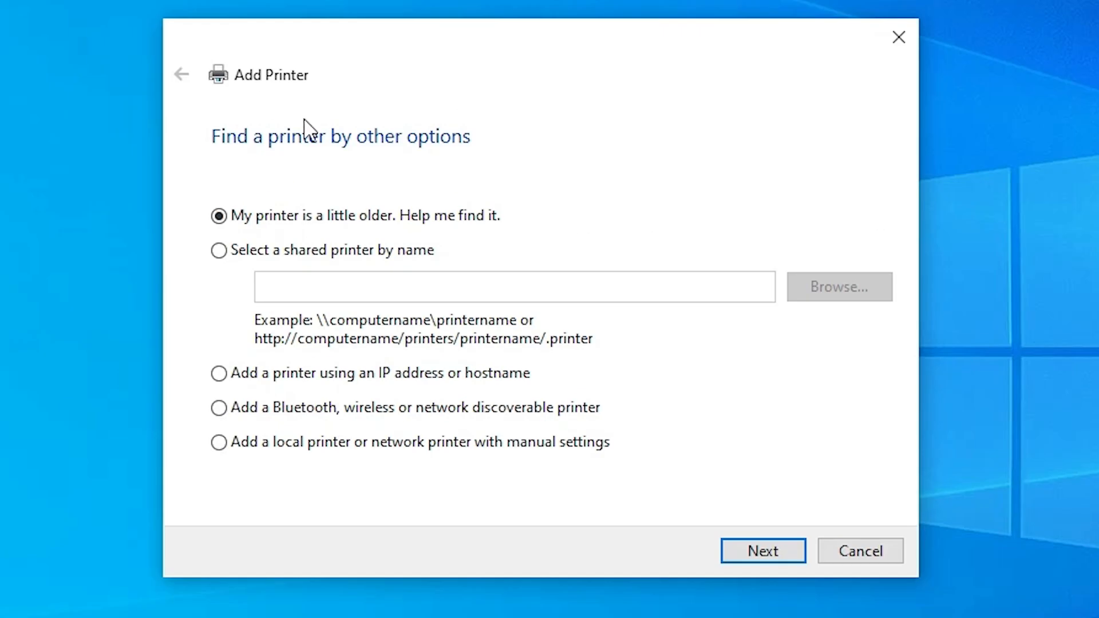
Choose to add a local printer with manual settings and assign it the existing port USB_001 (Local Port)
left_click(335, 444)
left_click(767, 552)
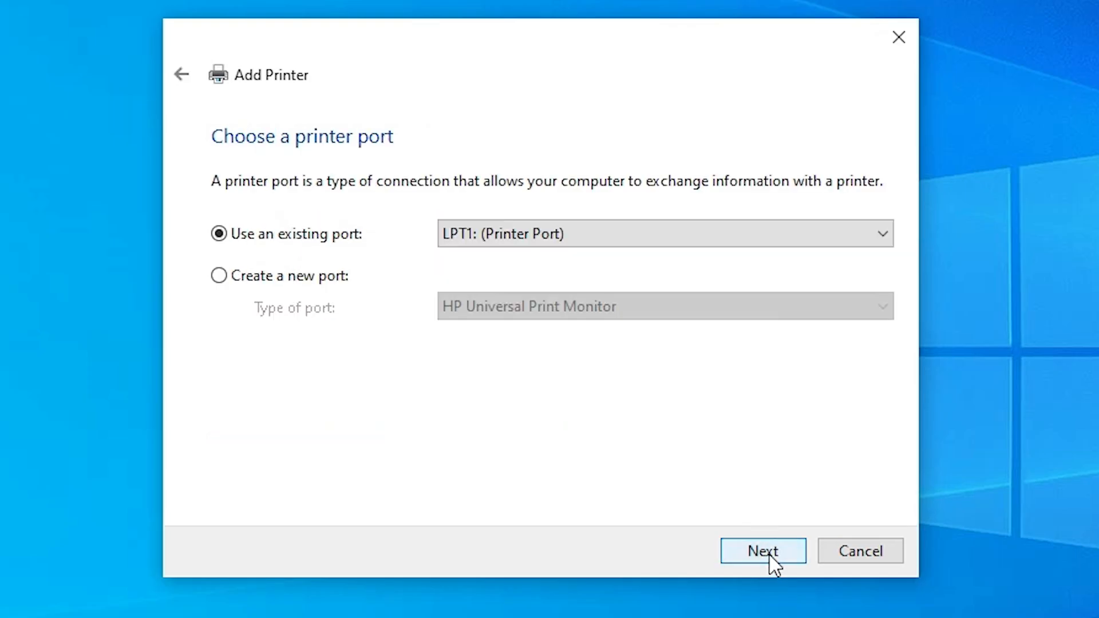
left_click(522, 243)
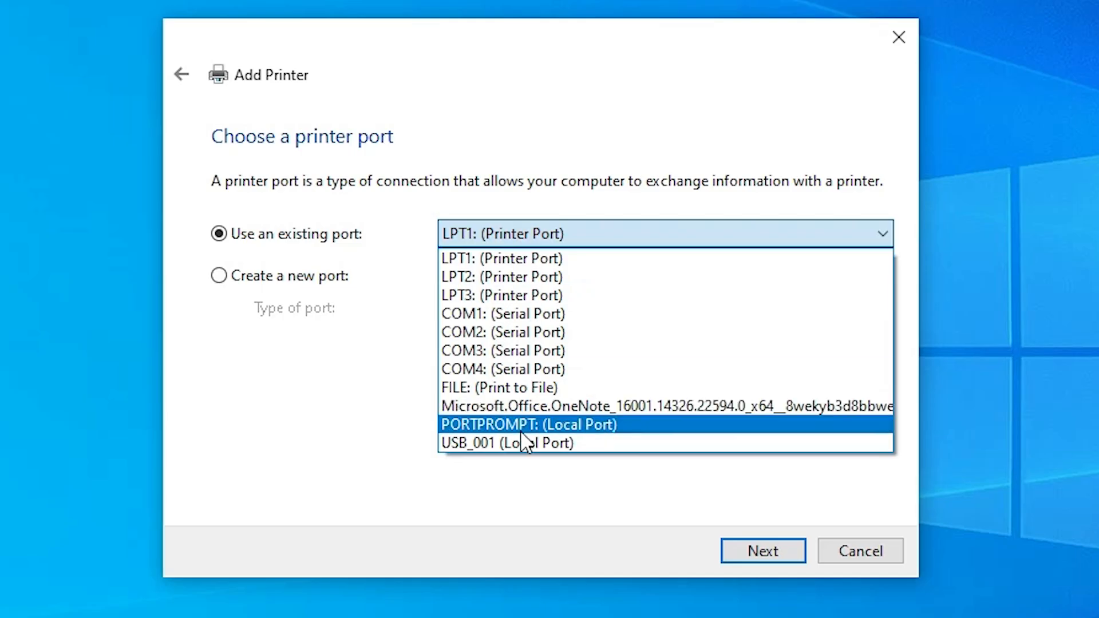
left_click(568, 443)
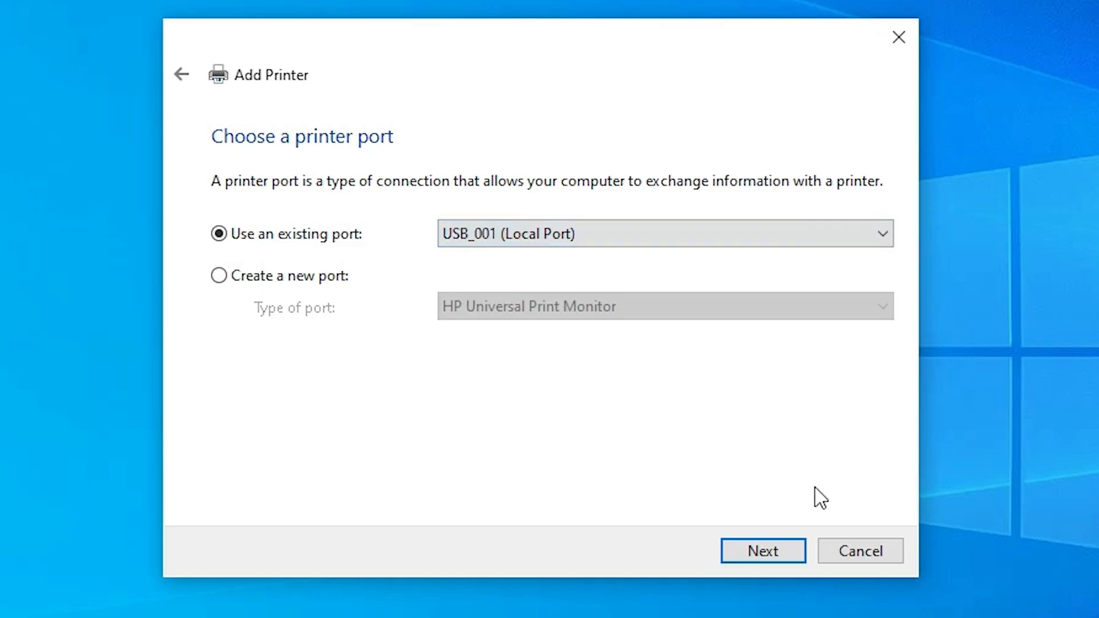
left_click(786, 551)
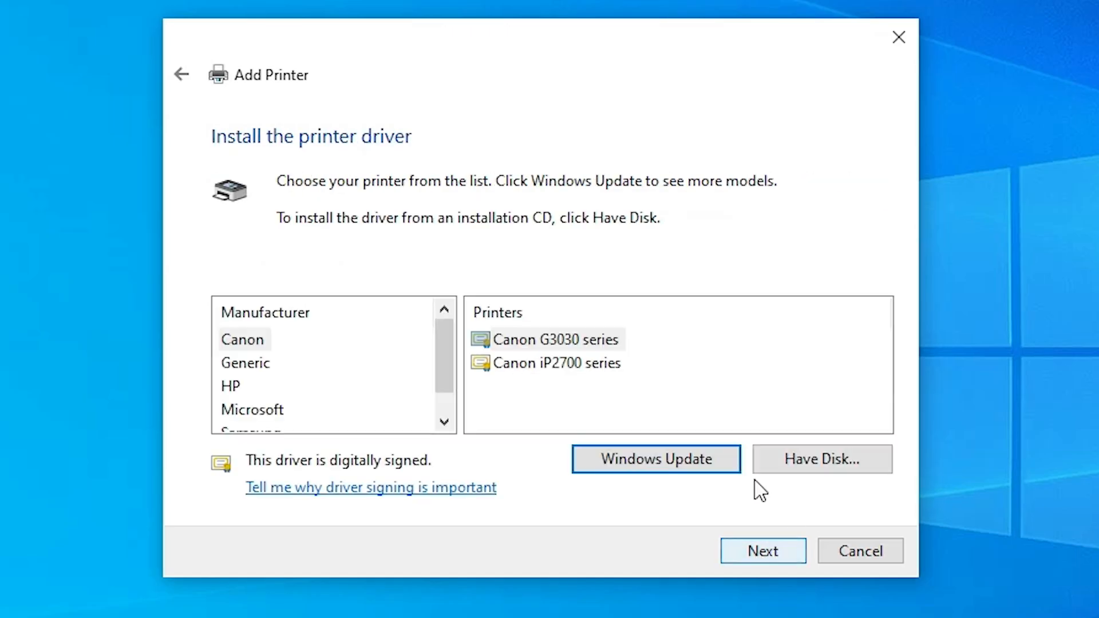
Load the driver from disk using E_WF1MPE in the WINX64 subfolder of the extracted L565_x64_24301JAUsHomeExportAsiaML folder on the desktop
left_click(828, 465)
left_click(760, 429)
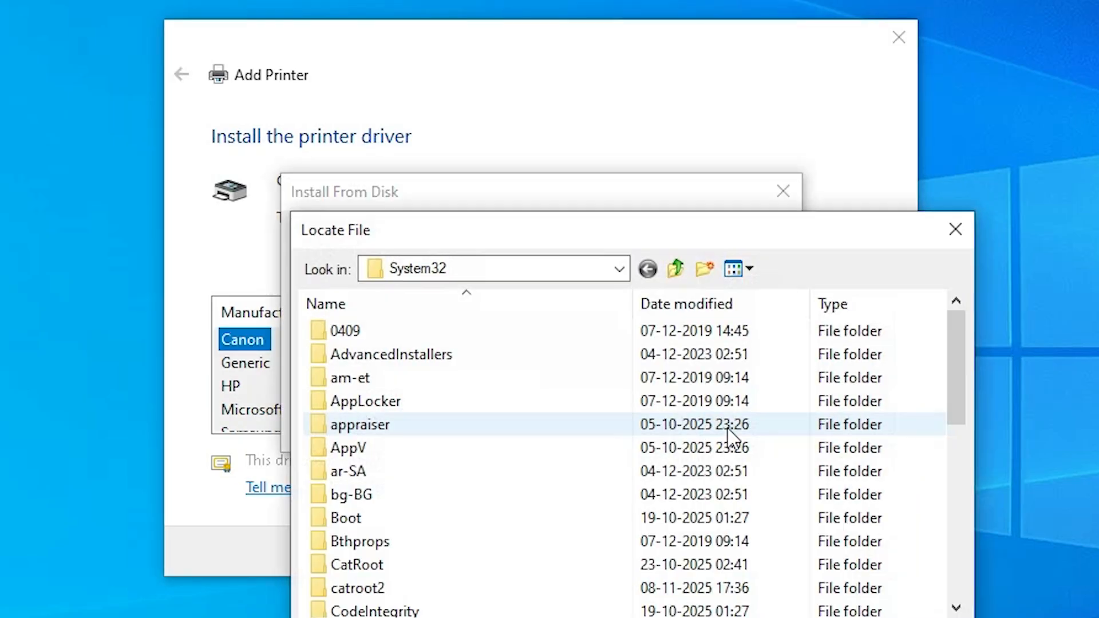
left_click(601, 129)
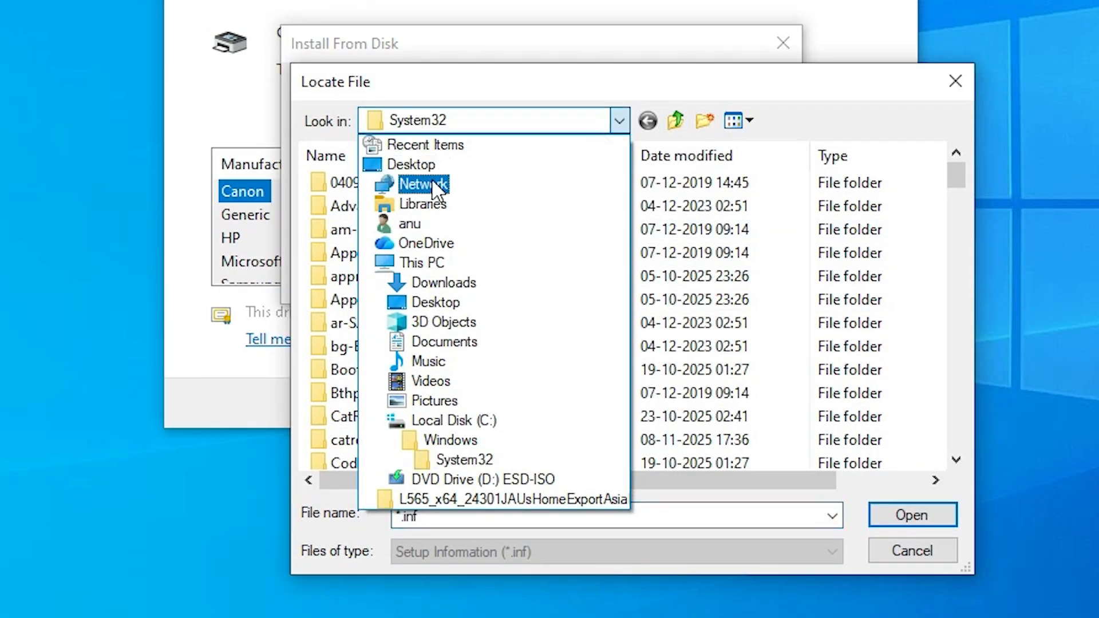
left_click(421, 167)
left_click(774, 314)
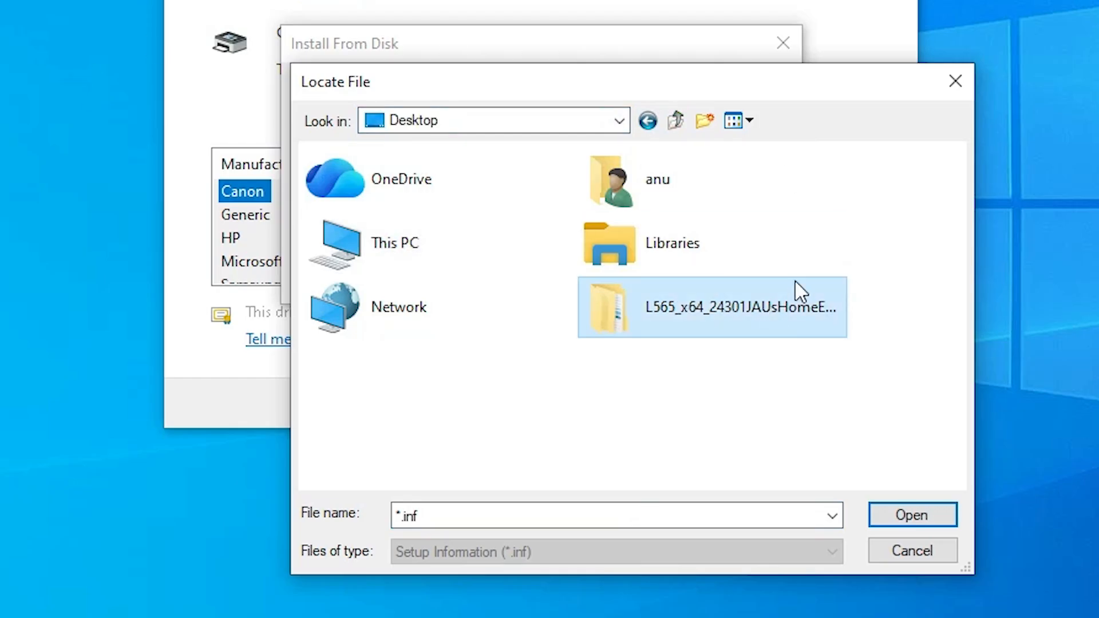
double_click(677, 319)
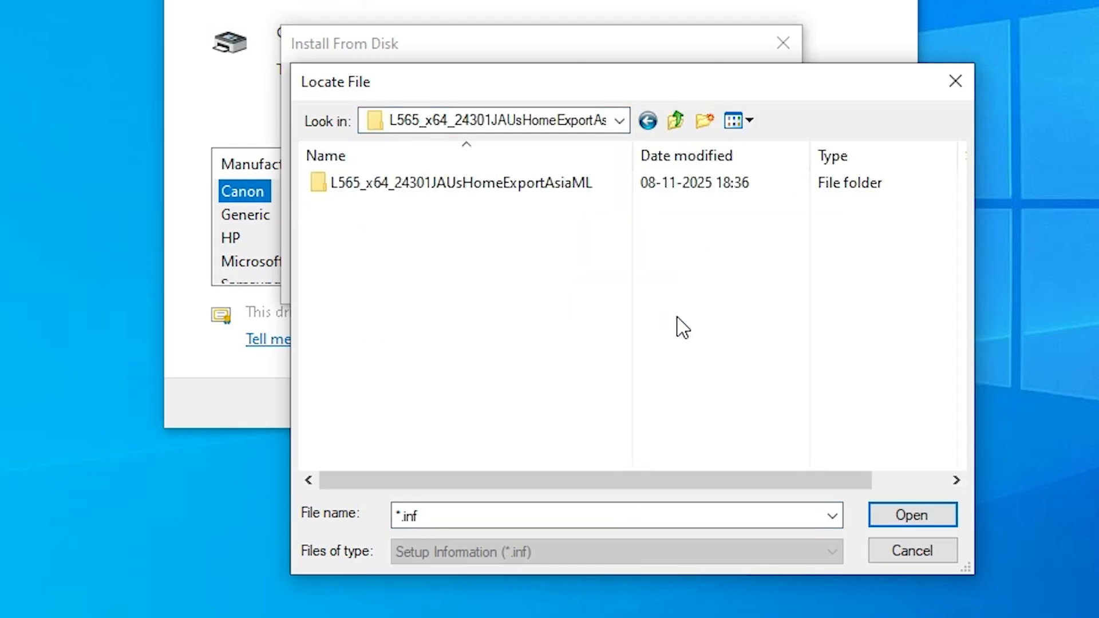
double_click(426, 185)
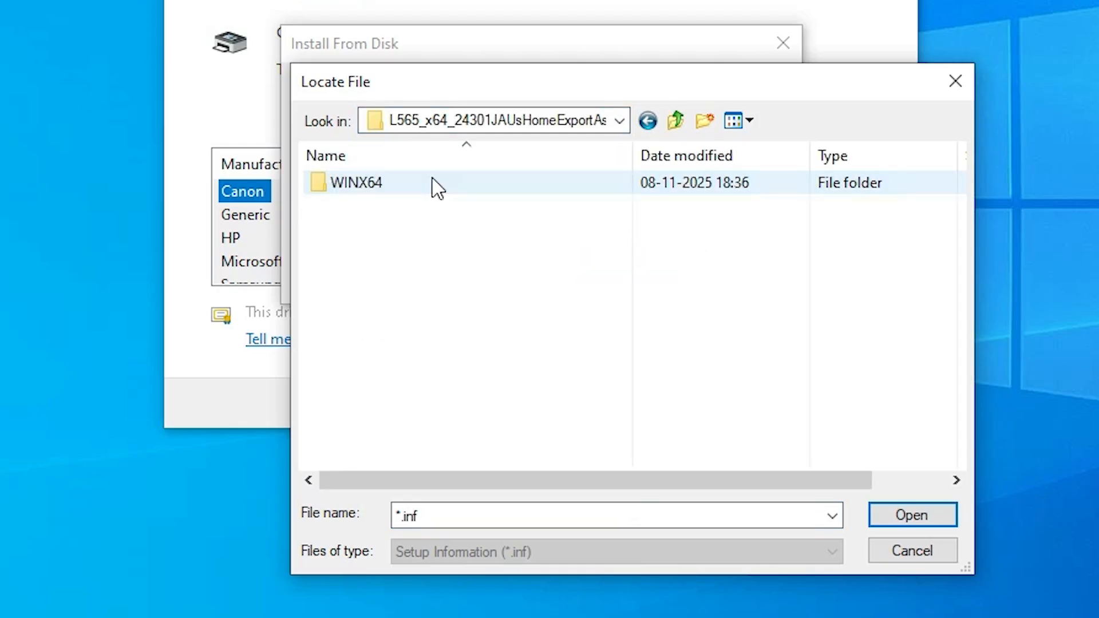
double_click(371, 184)
left_click(364, 207)
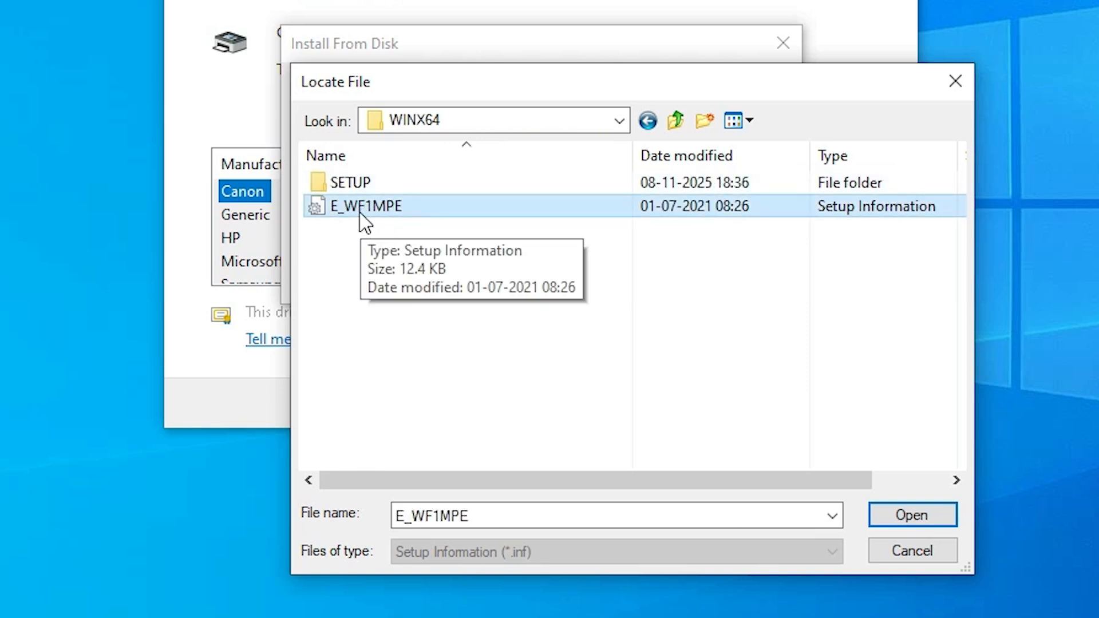
left_click(912, 516)
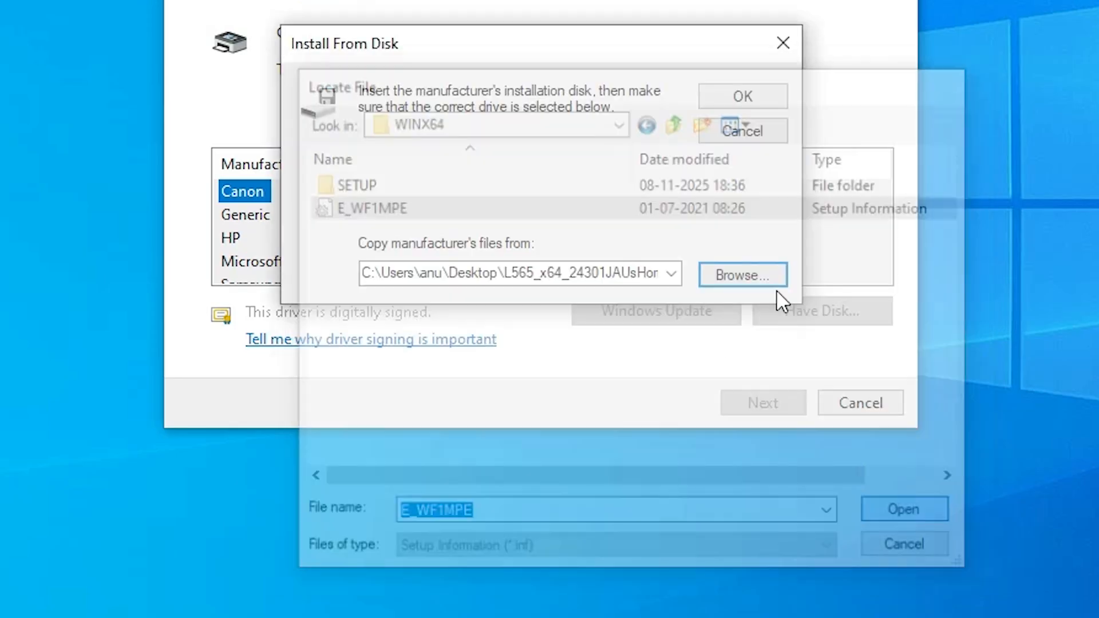
left_click(737, 255)
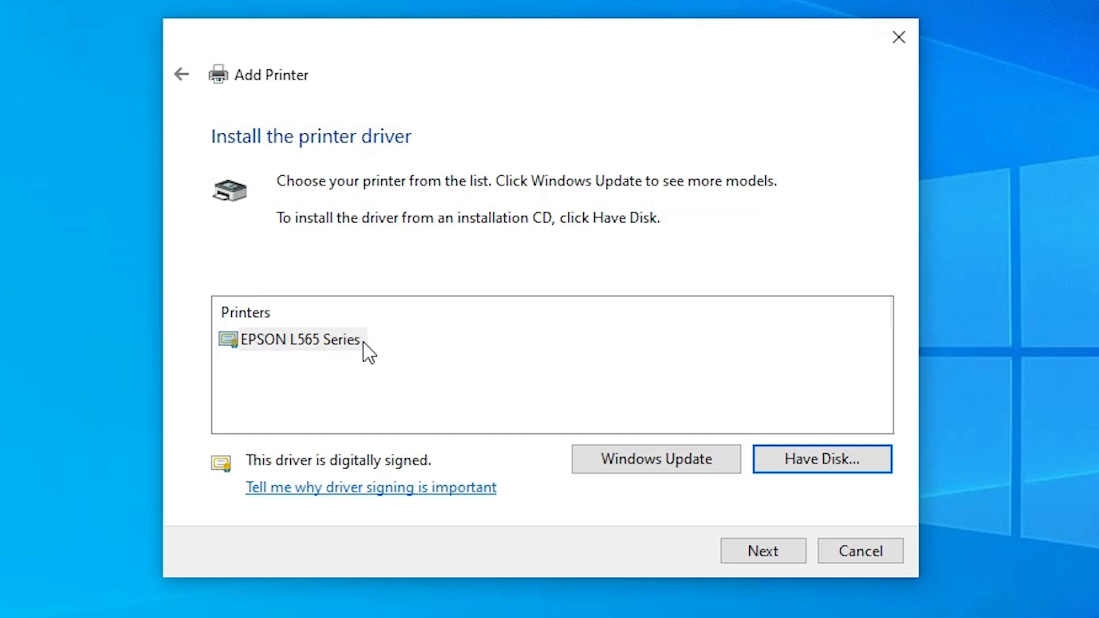
Install the EPSON L565 Series driver with the printer name EPSON L565, leave the printer unshared, and finish the wizard
left_click(326, 344)
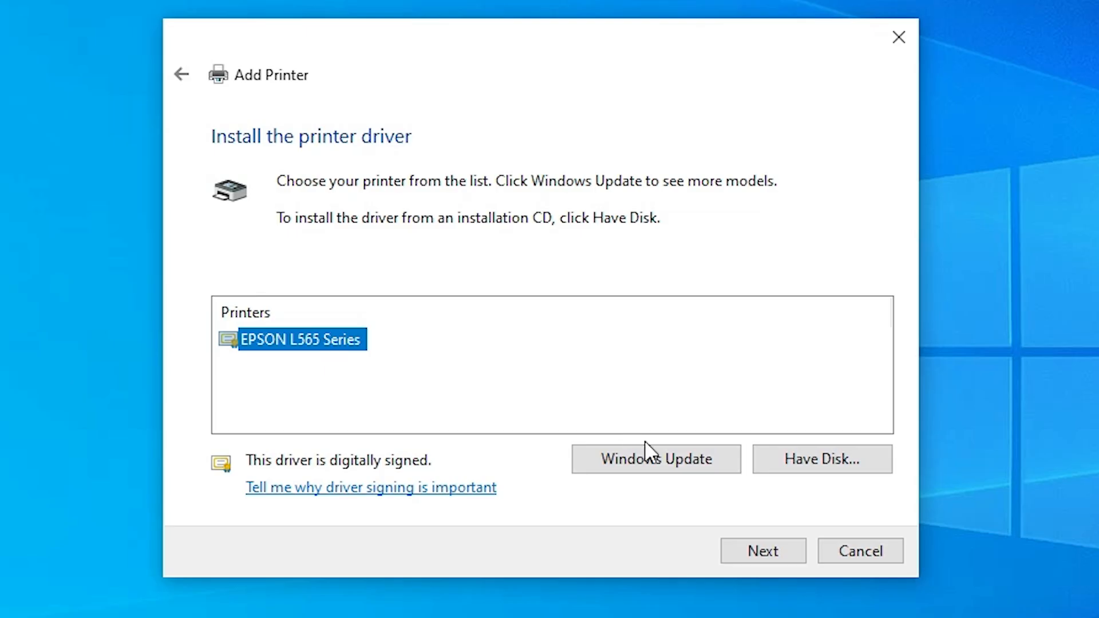
left_click(774, 551)
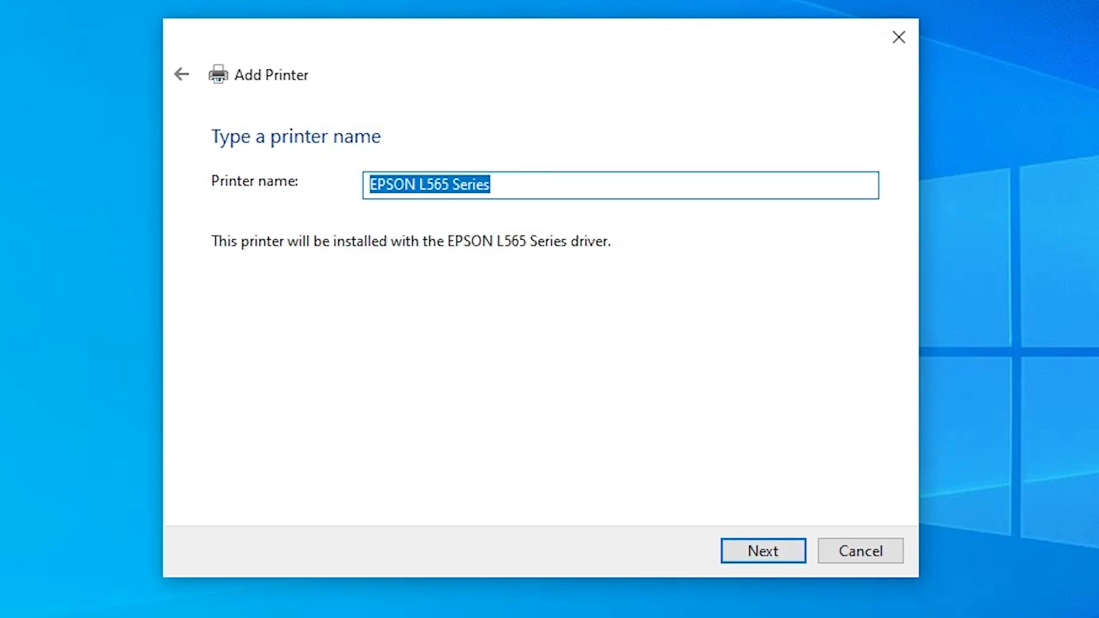
left_click(449, 185)
key("shift+End")
key("Delete")
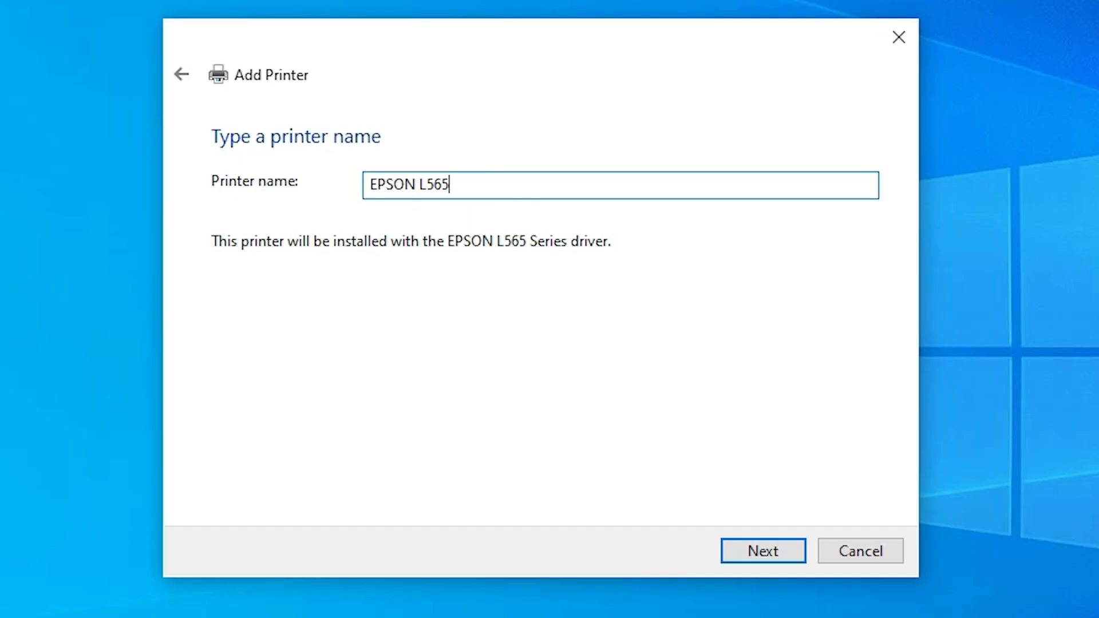
left_click(772, 550)
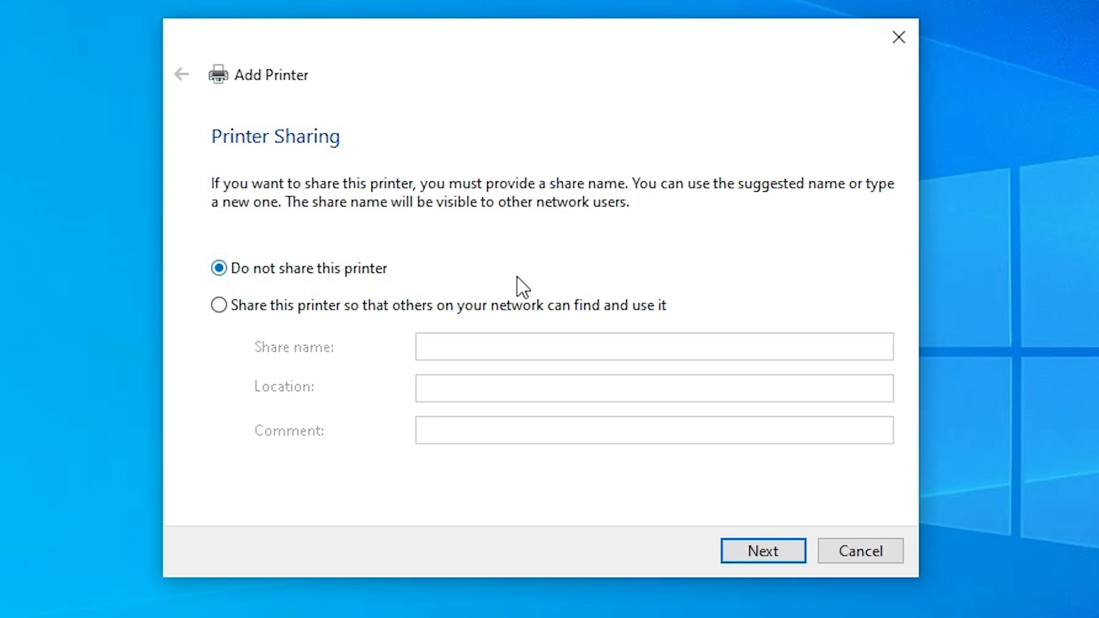
left_click(791, 555)
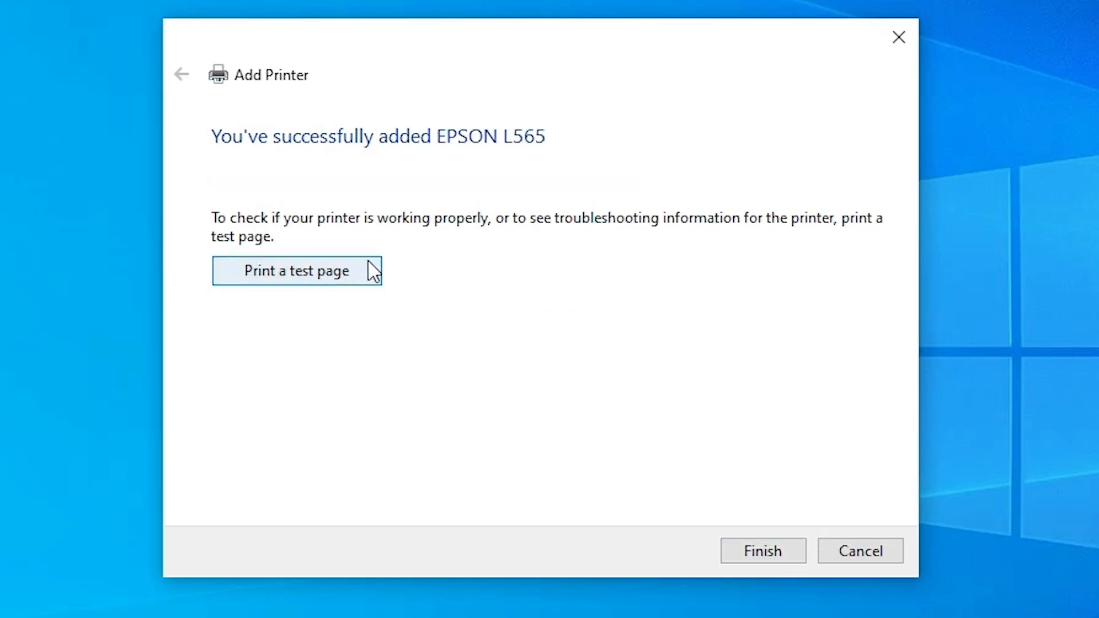
left_click(790, 549)
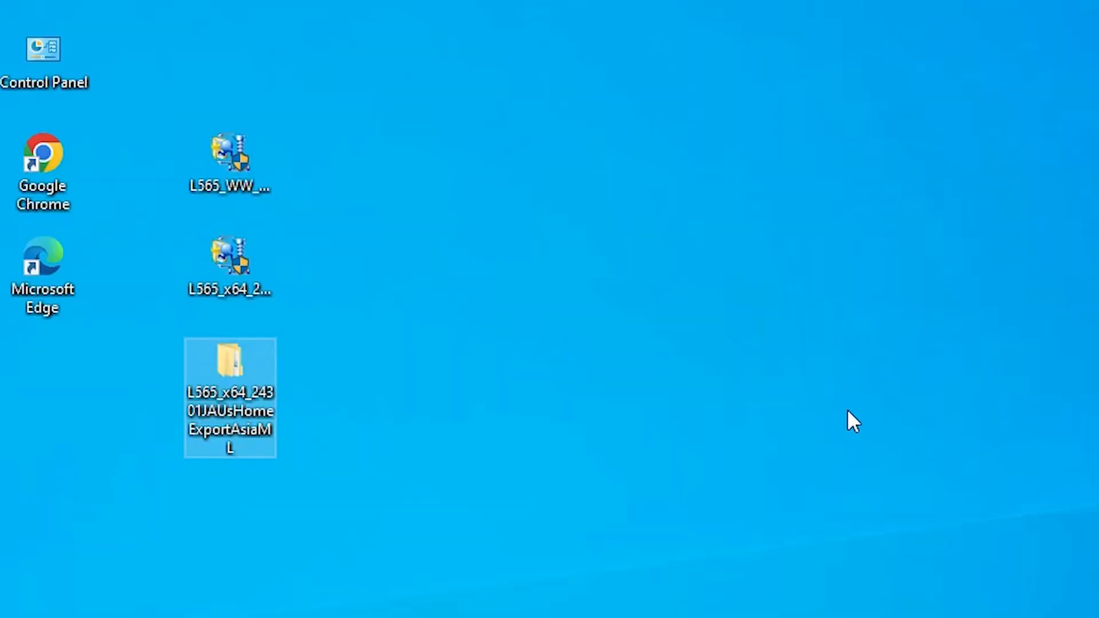
Run the L565_WW_WIN_4012_41_S installer as administrator, allow it to make changes, and complete the EPSON Scan setup
left_click(233, 179)
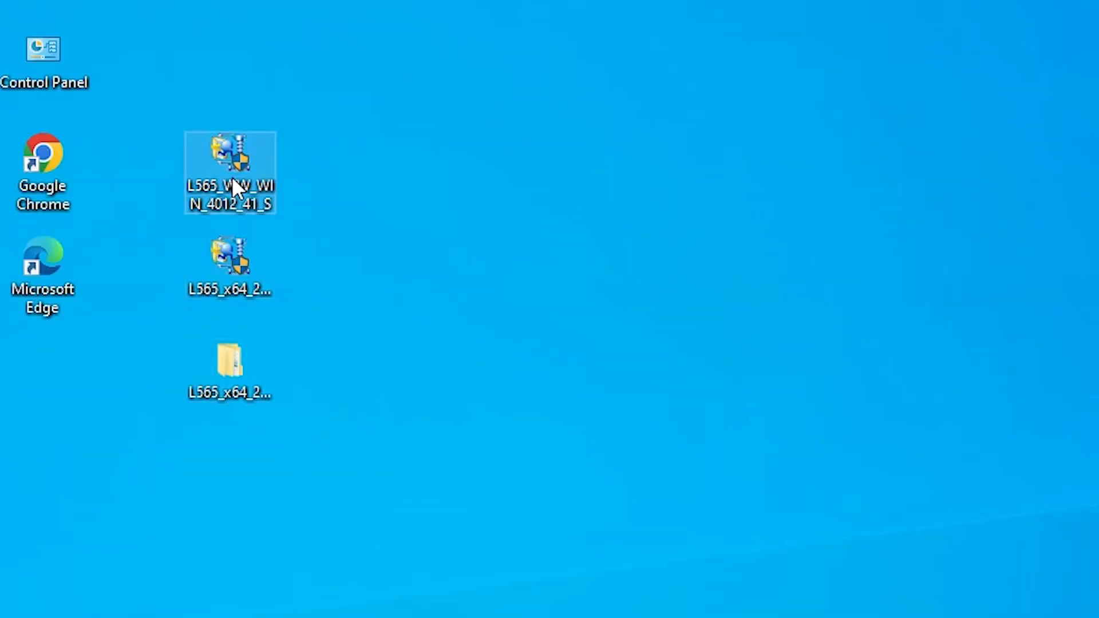
right_click(245, 156)
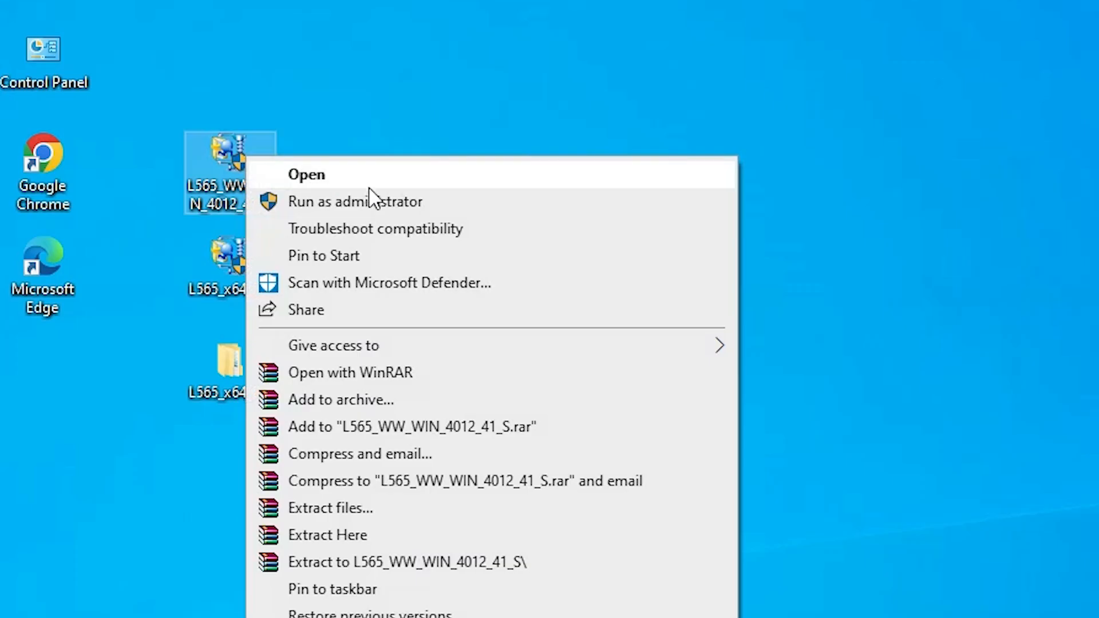
left_click(389, 206)
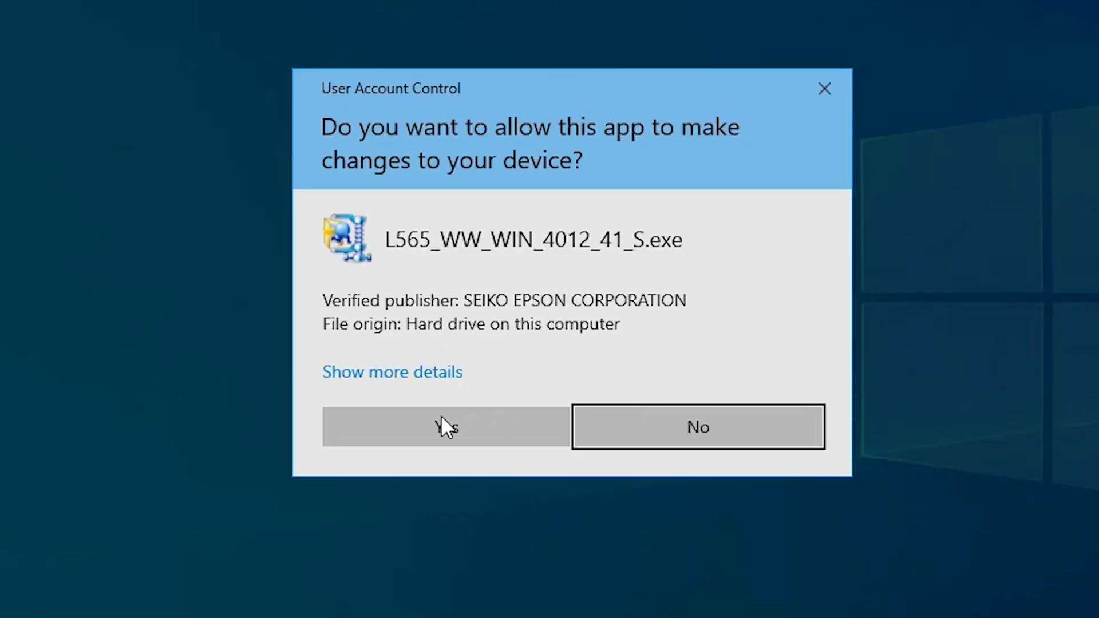
left_click(483, 417)
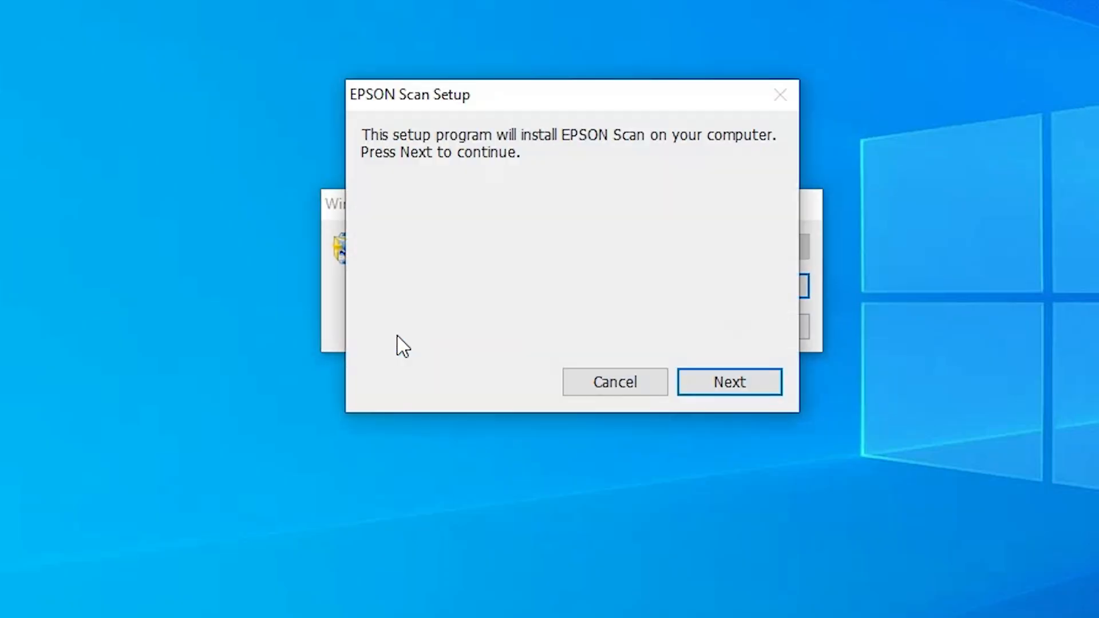
left_click(699, 393)
left_click(444, 396)
left_click(696, 435)
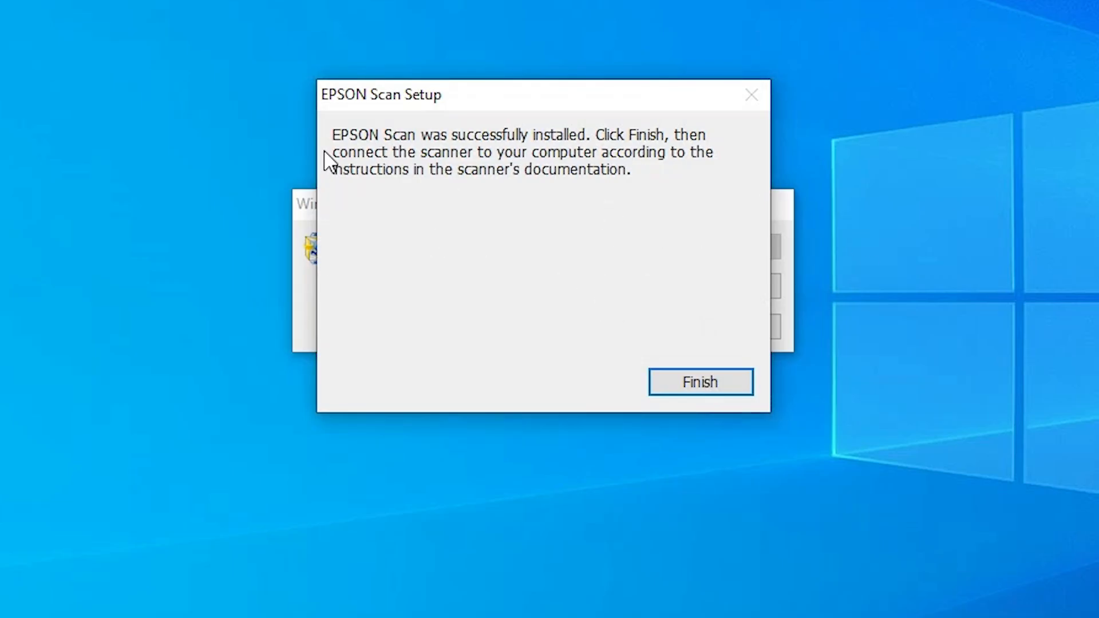
left_click(699, 382)
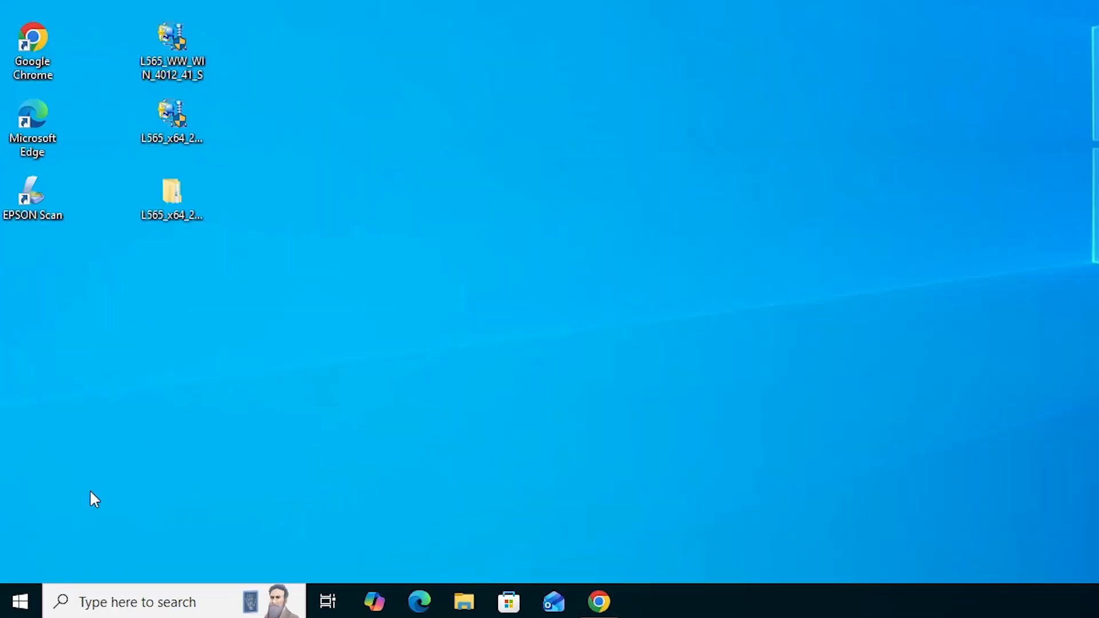
Check the Printers & scanners settings for the EPSON L565 printer and close the Settings window
left_click(21, 602)
type("pr")
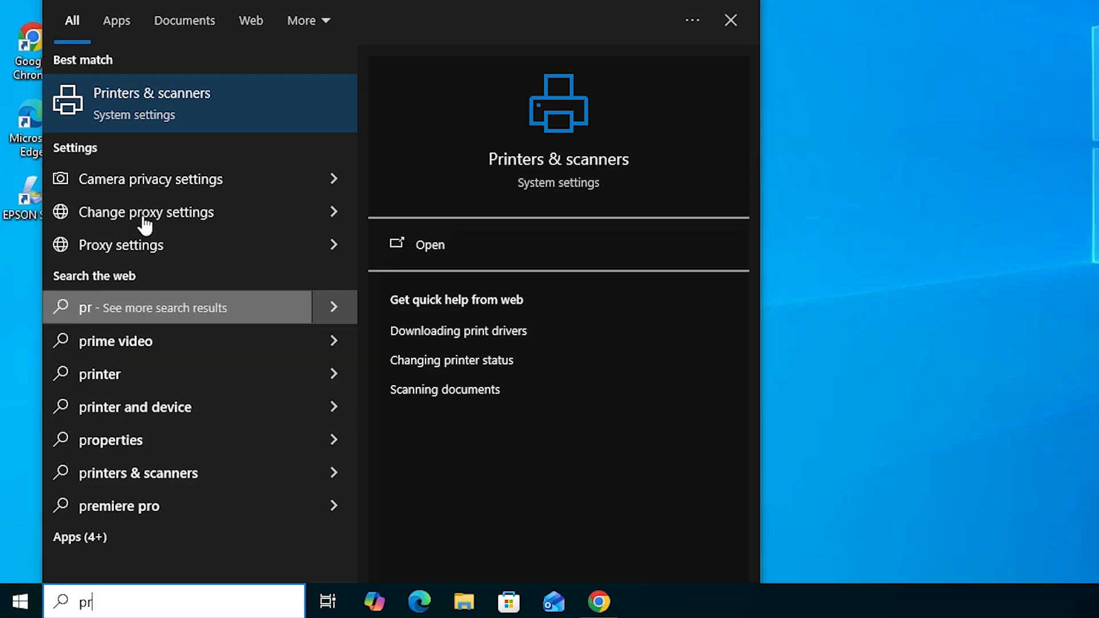
left_click(195, 121)
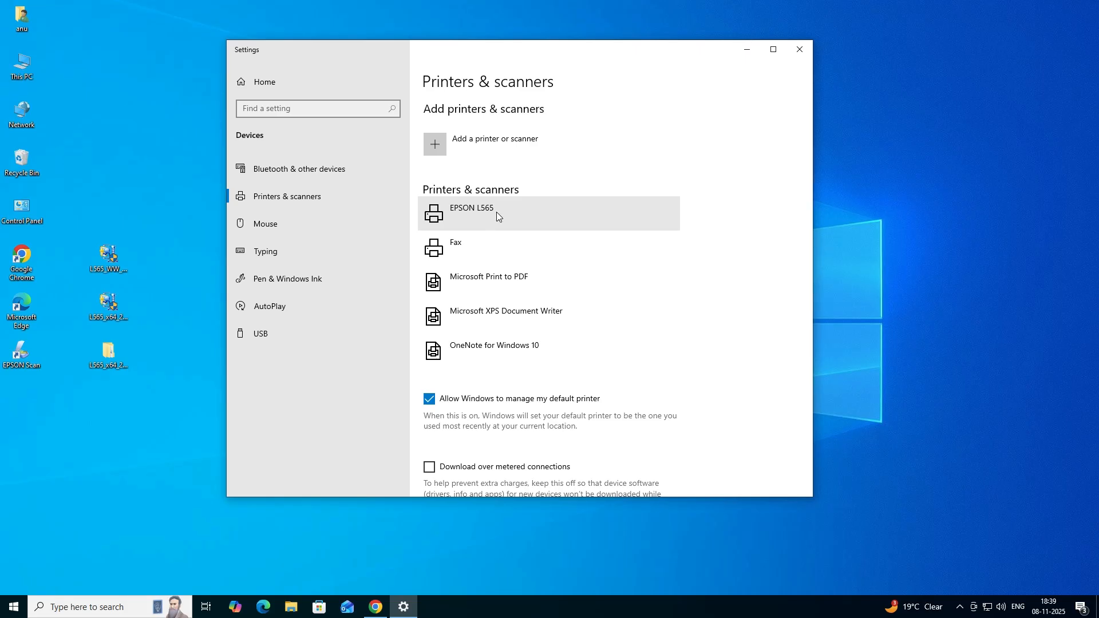
left_click(801, 49)
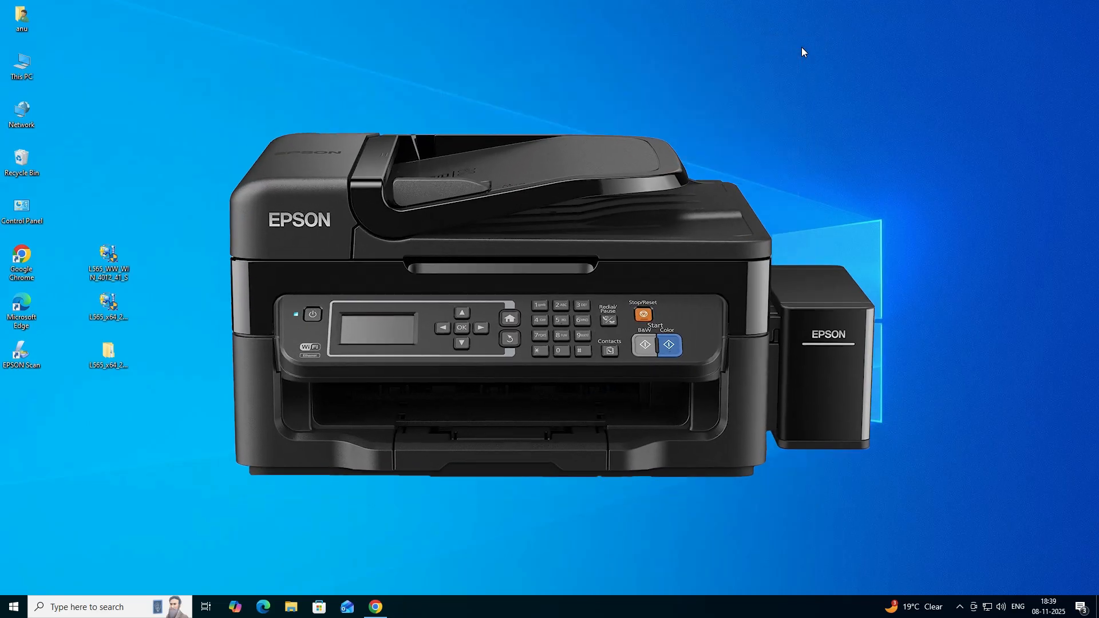